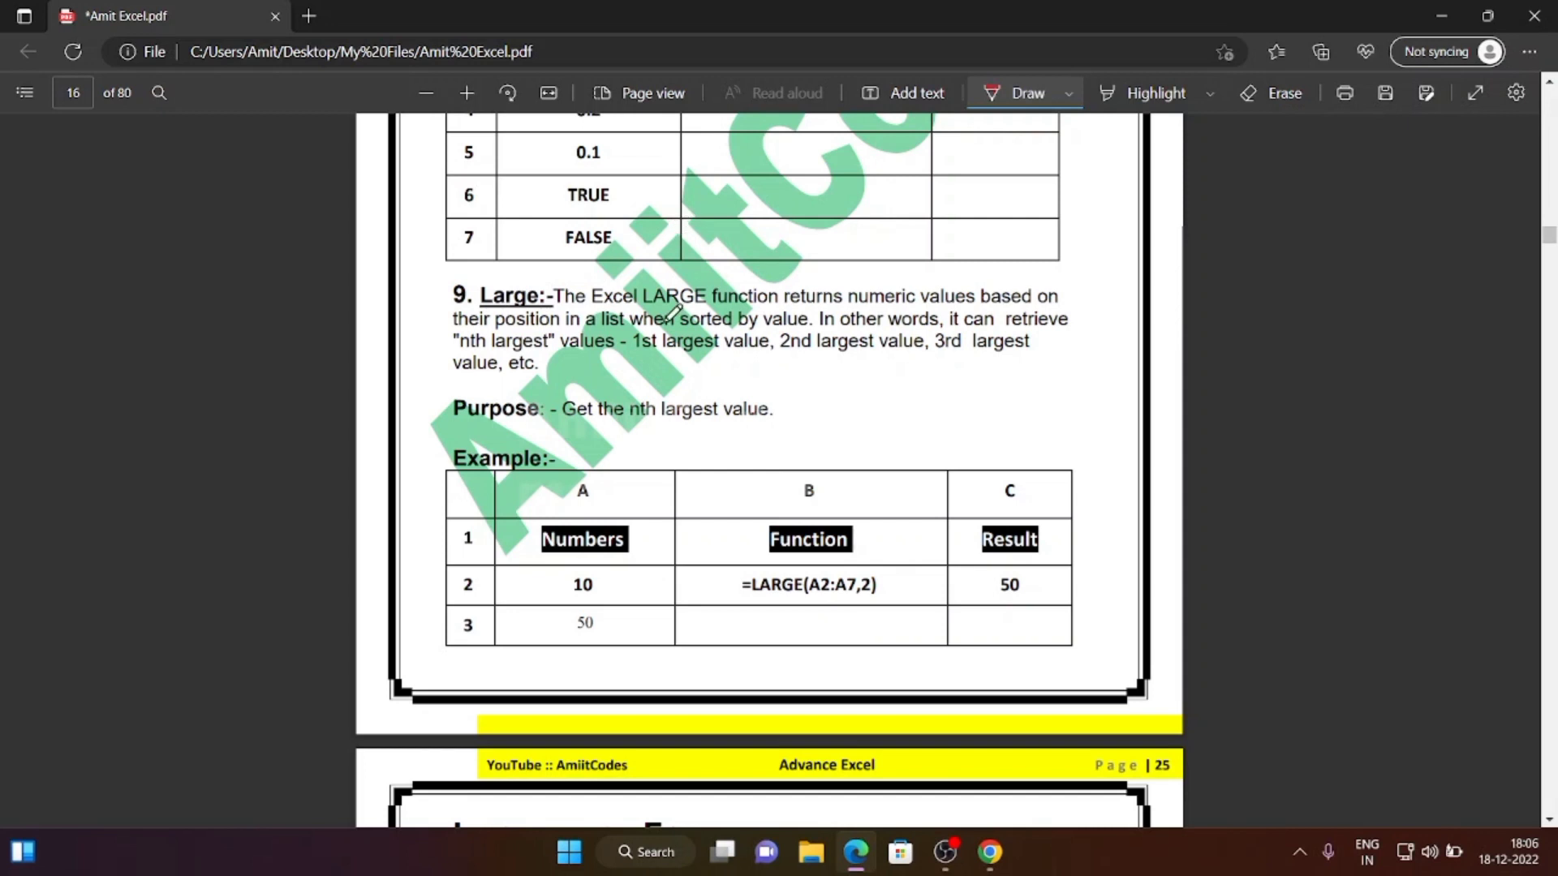
- Tick the '9. Large:-' heading and draw a red circle with '1 2 3' beside the Purpose line
scroll(519, 292, "up", 3)
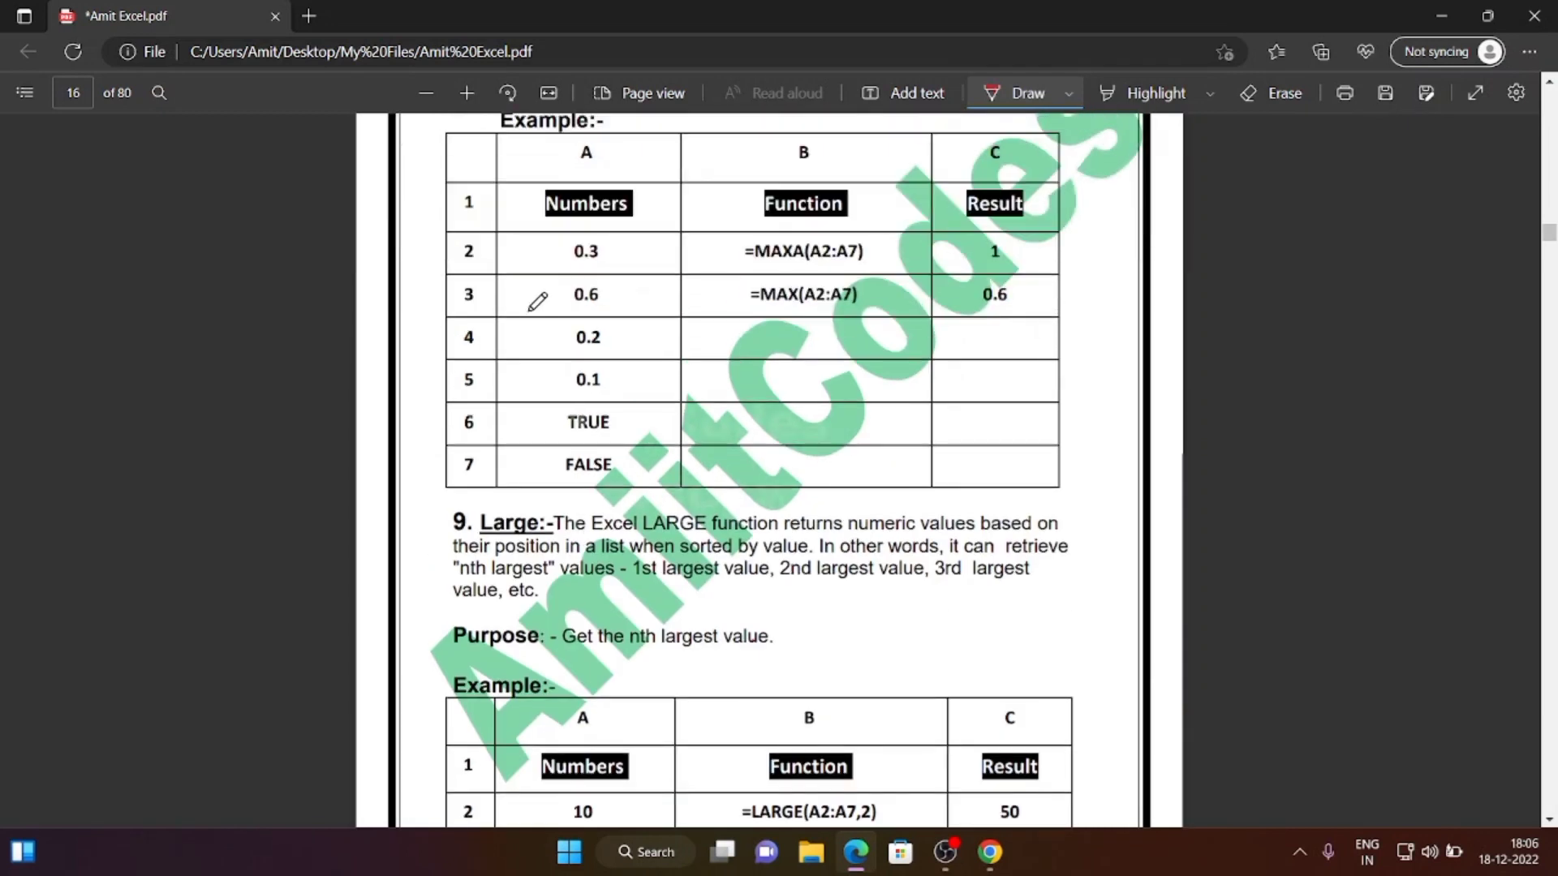
scroll(543, 308, "up", 4)
scroll(543, 313, "down", 3)
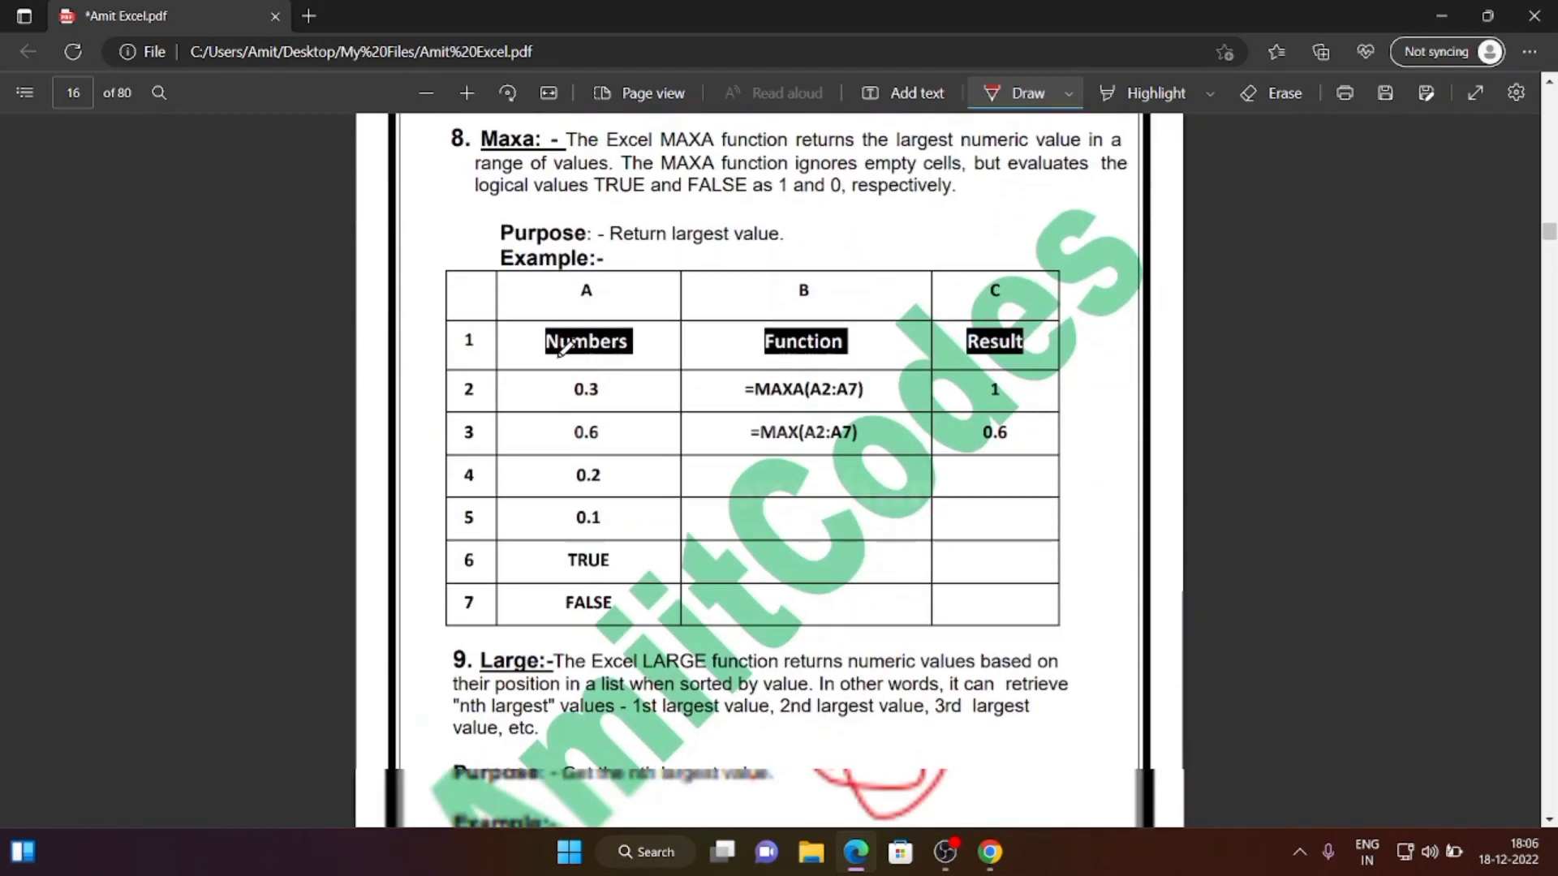
scroll(511, 296, "down", 4)
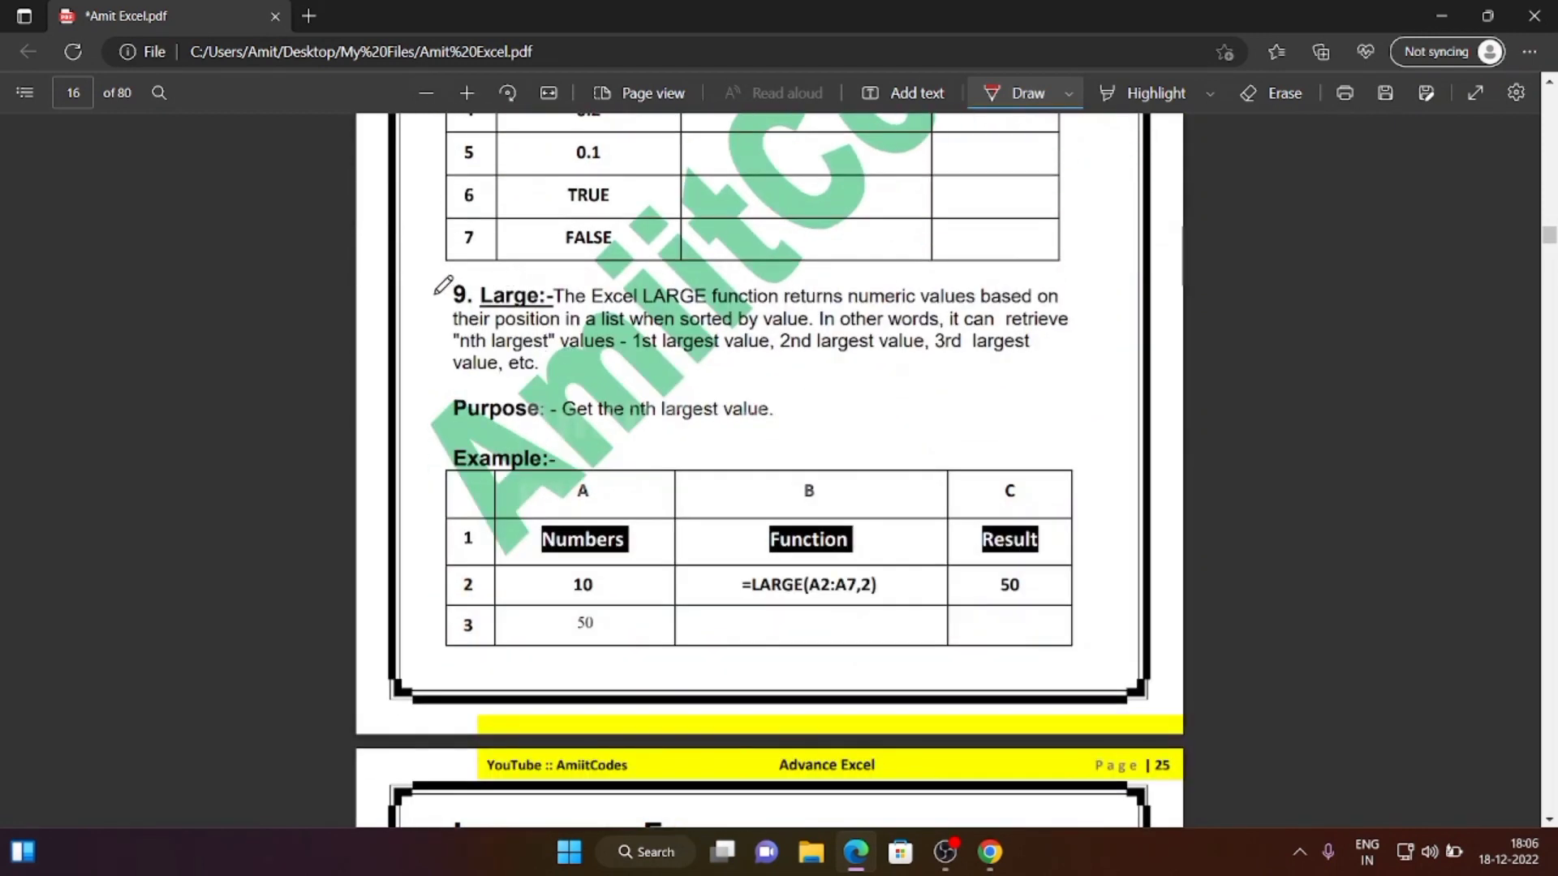
left_click_drag(435, 296, 488, 266)
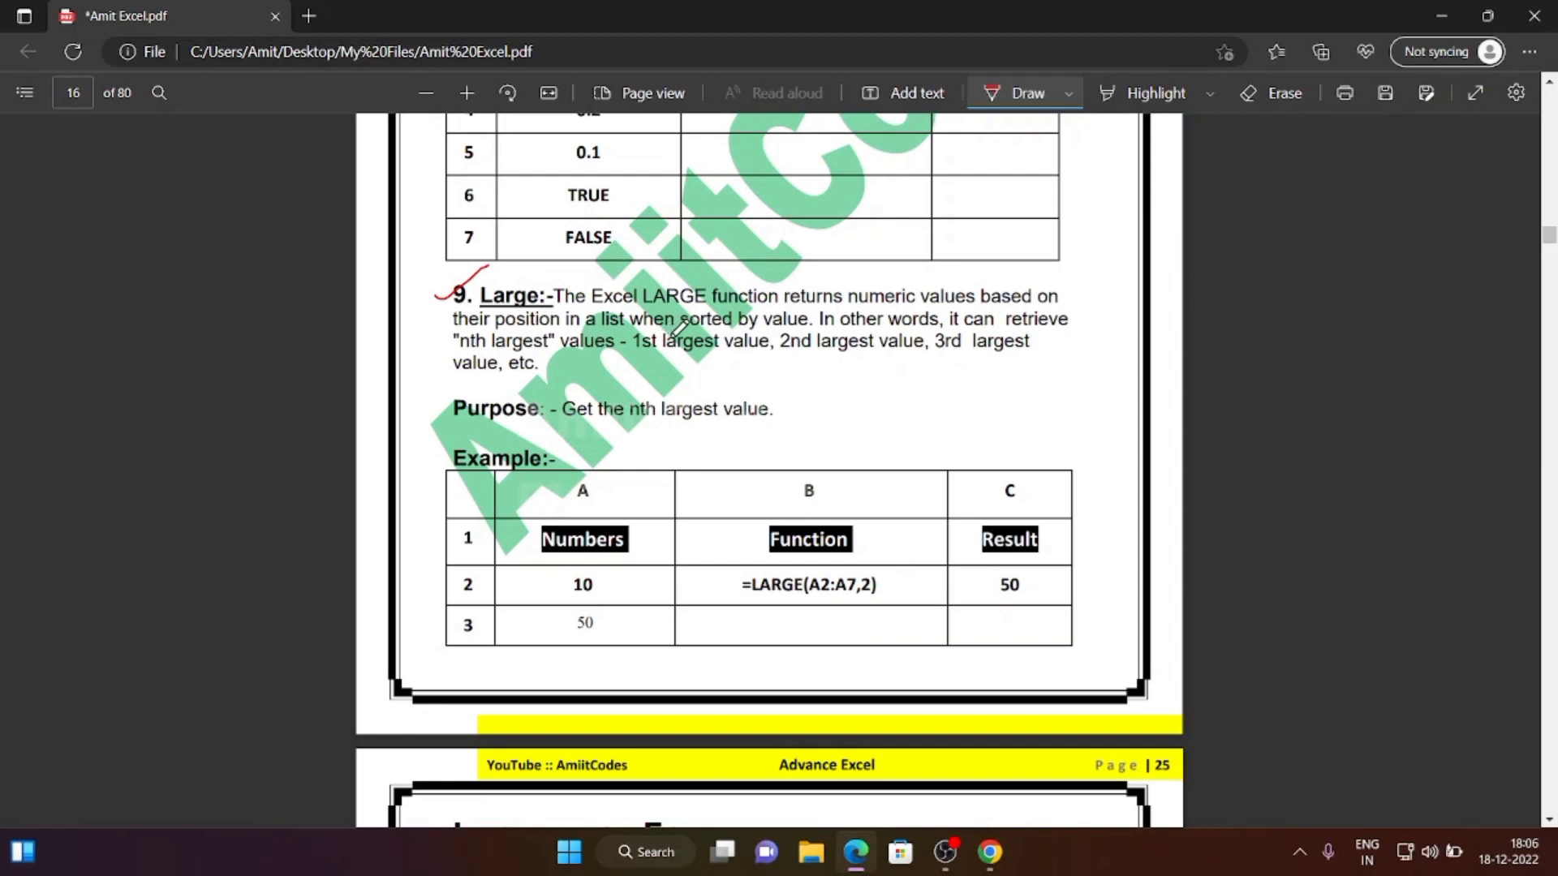
left_click_drag(853, 360, 842, 391)
mouse_move(896, 382)
left_mouse_down()
mouse_move(902, 403)
mouse_move(977, 407)
left_mouse_up()
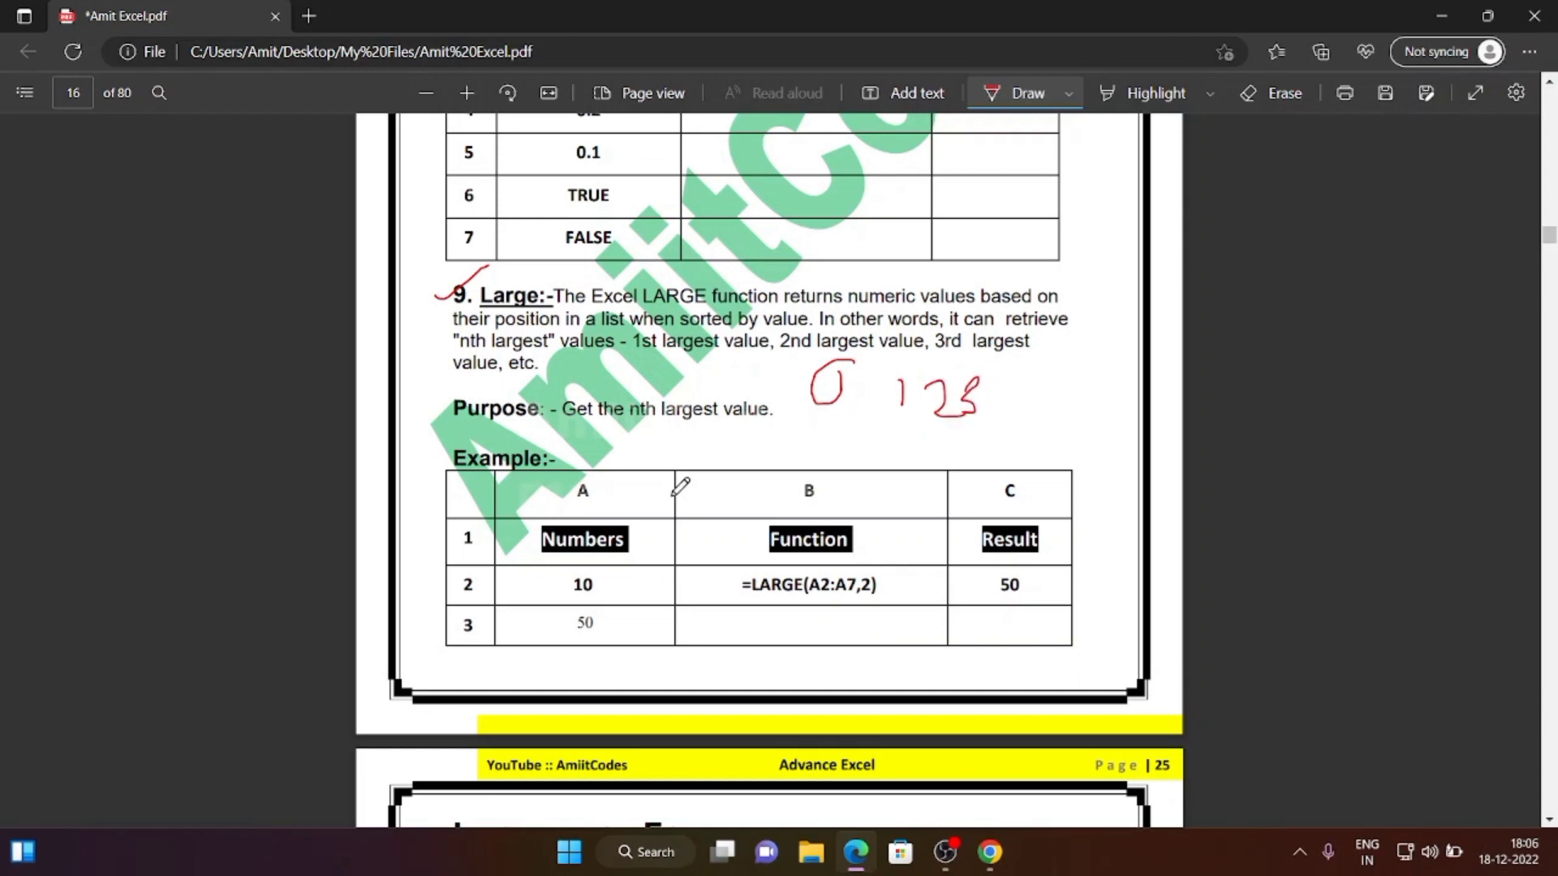
- Circle and tick the COUNTA example's Price values 250, 5 and 30 on page 15
scroll(678, 362, "up", 5)
scroll(673, 386, "up", 3)
scroll(686, 438, "up", 4)
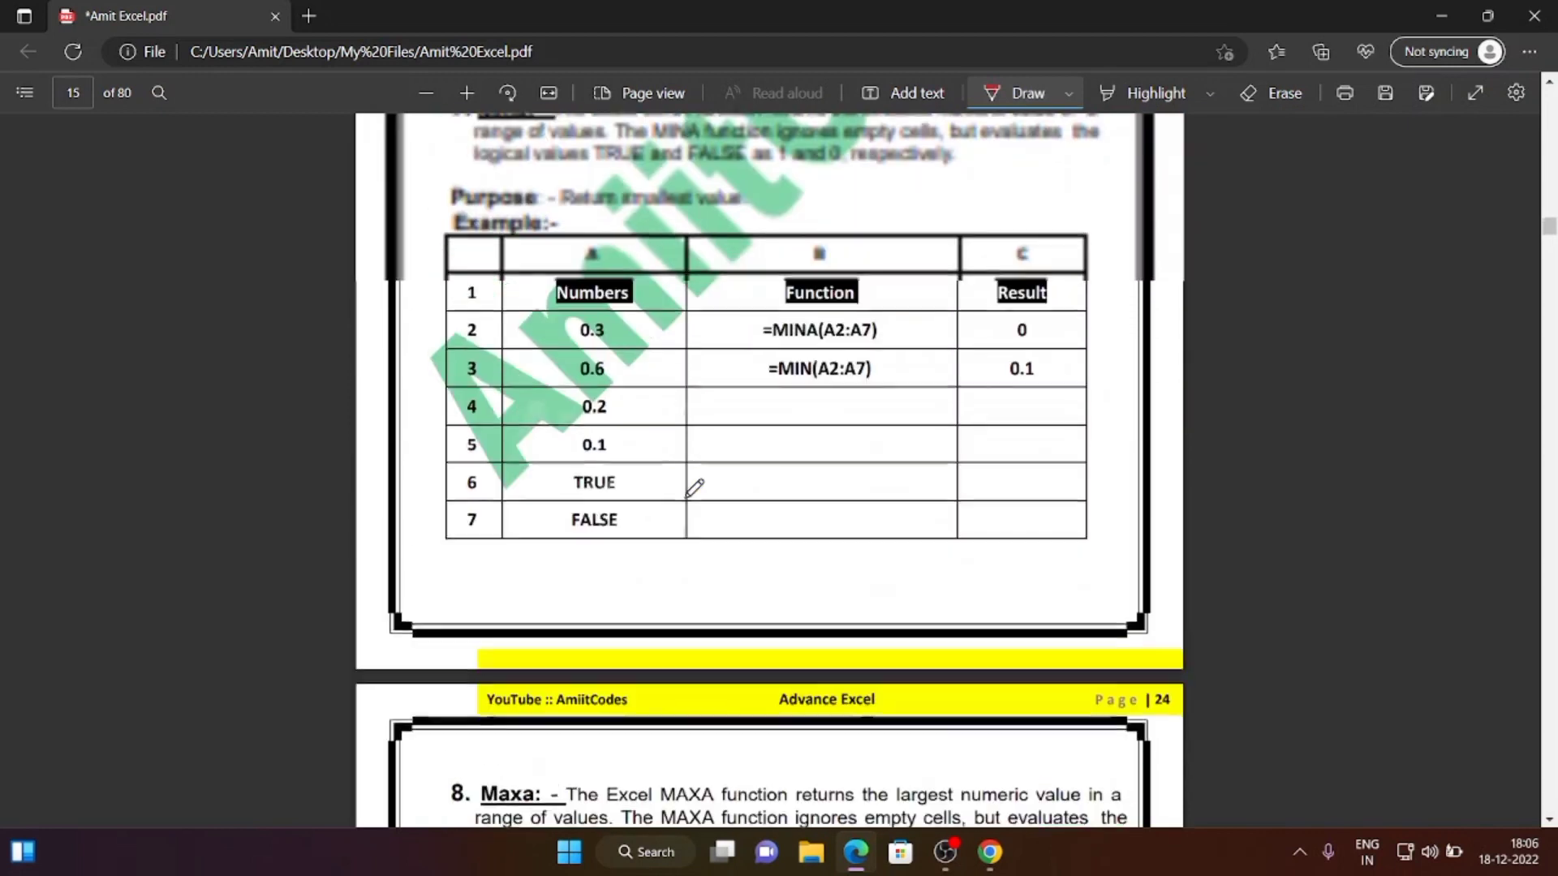
scroll(696, 487, "up", 3)
scroll(705, 491, "up", 3)
scroll(705, 492, "down", 4)
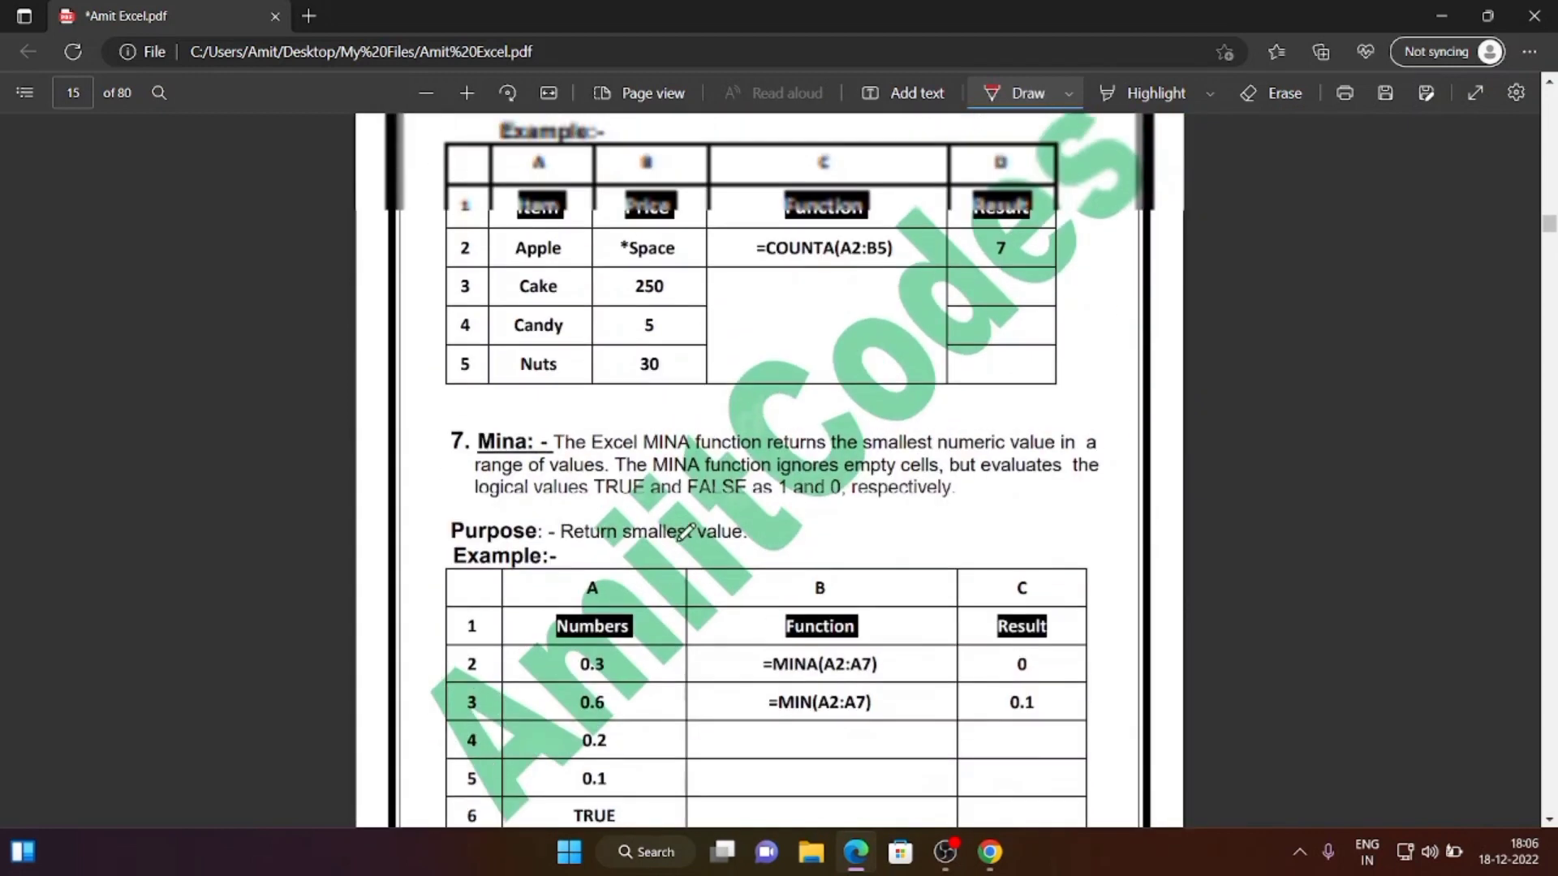
left_click_drag(683, 273, 675, 269)
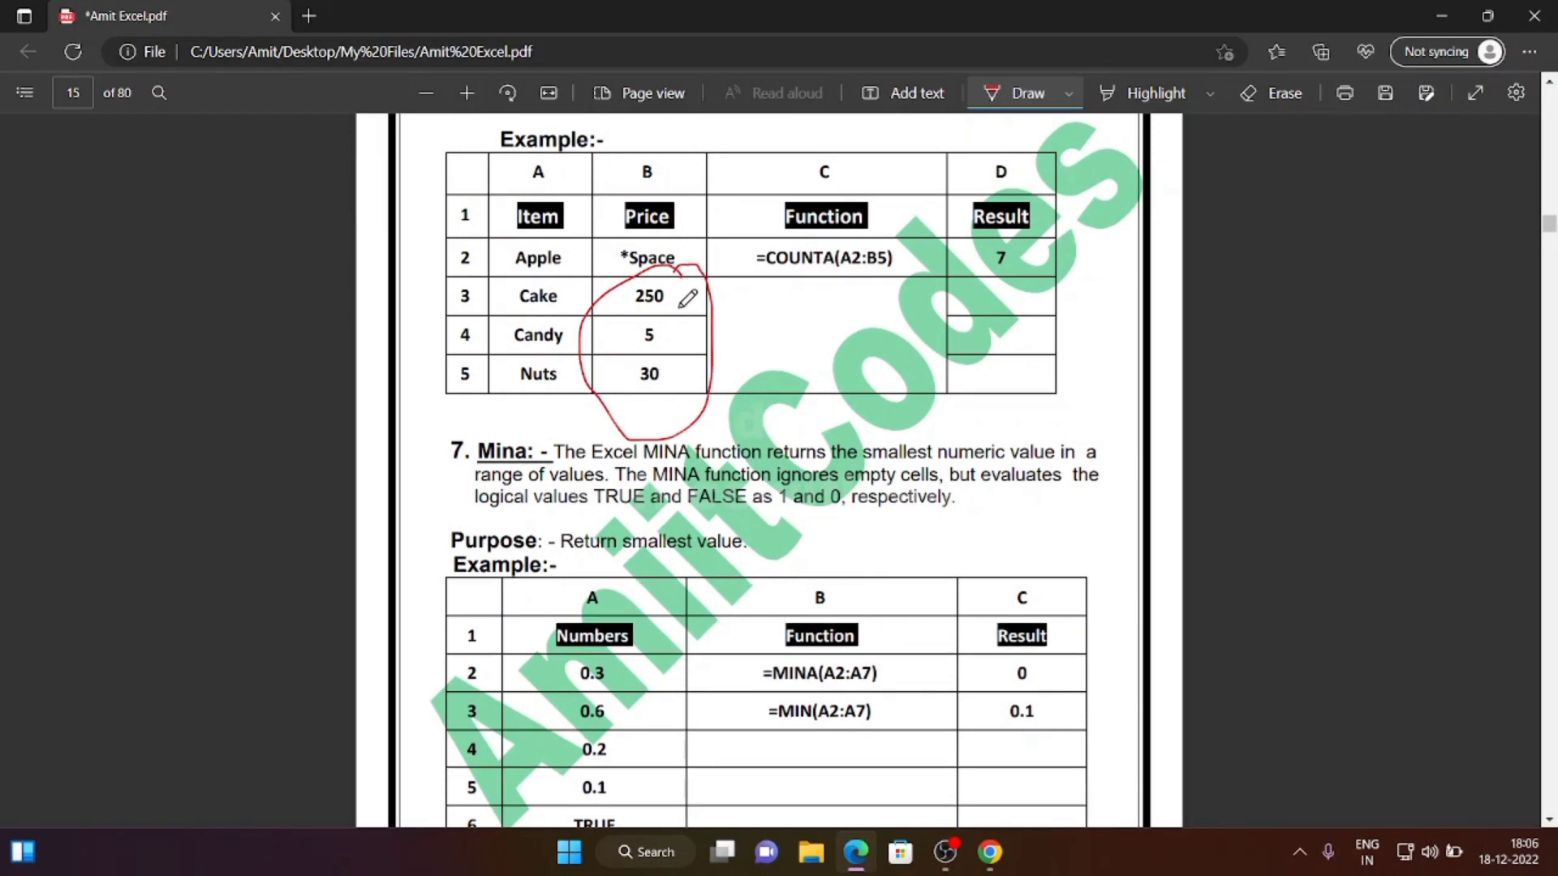
left_click_drag(678, 290, 745, 282)
mouse_move(670, 380)
left_mouse_down()
mouse_move(740, 365)
mouse_move(649, 355)
mouse_move(667, 350)
left_mouse_up()
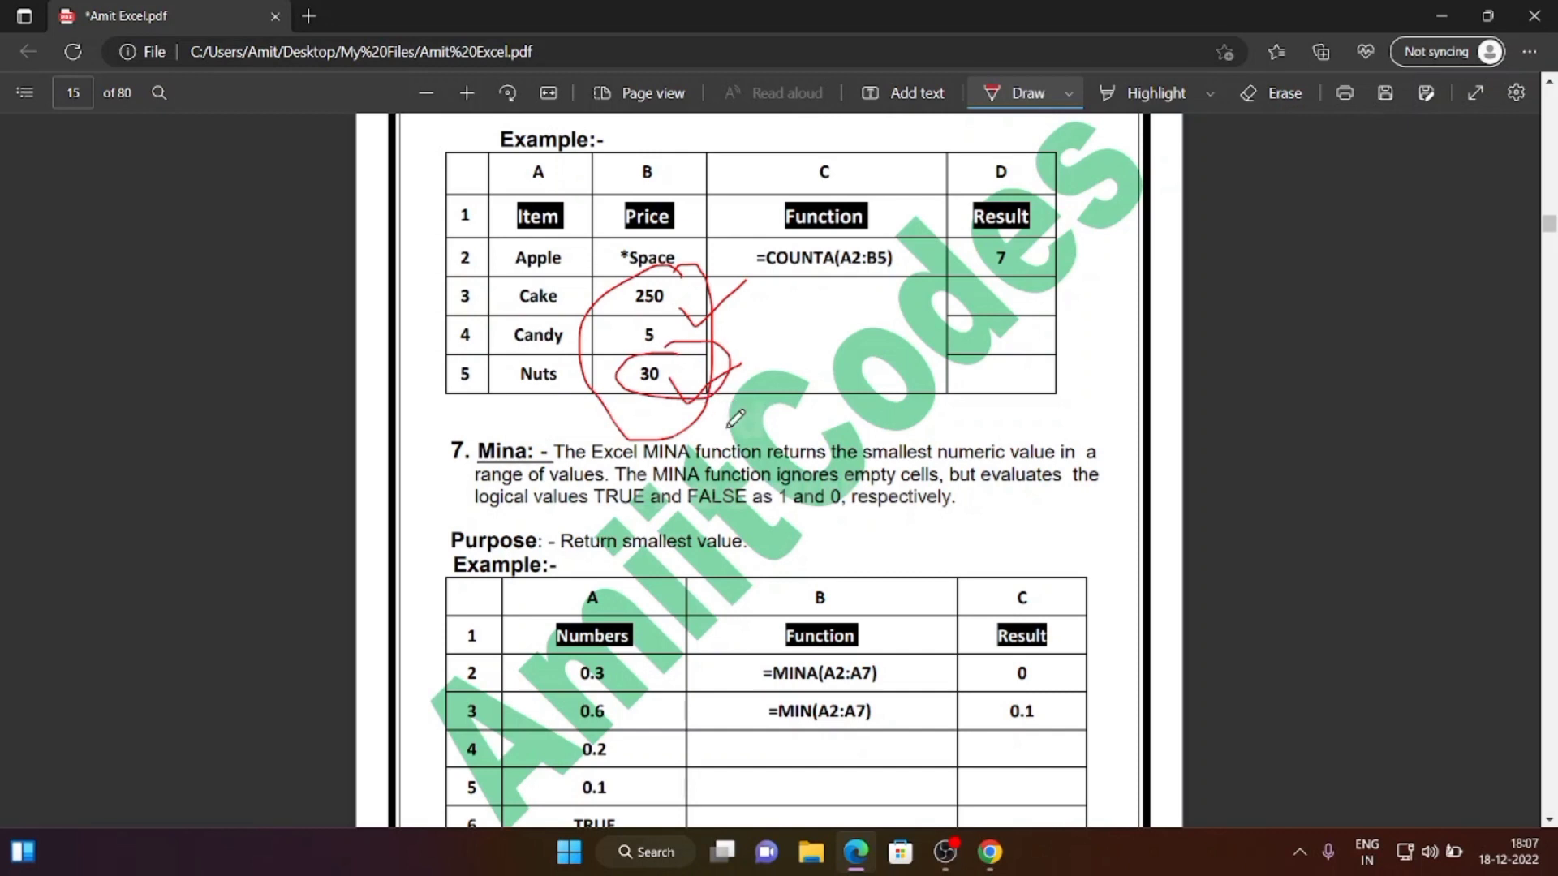
scroll(692, 341, "up", 1)
scroll(692, 340, "down", 2)
scroll(690, 345, "down", 5)
- Underline the formula =LARGE(A2:A7,2) in the PDF's Large example
scroll(681, 361, "down", 3)
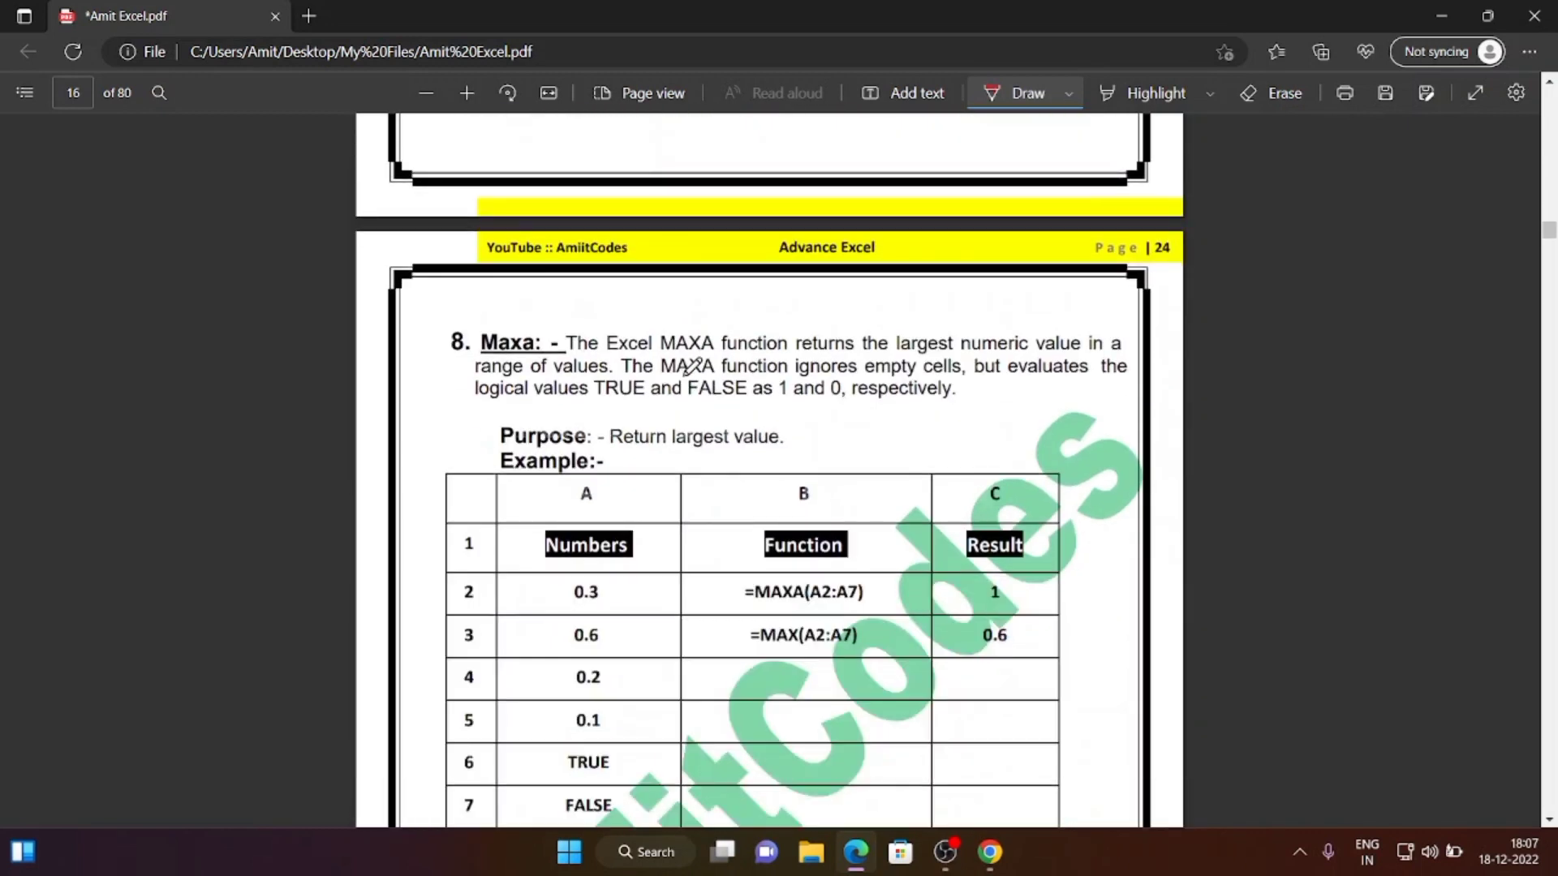
scroll(679, 363, "down", 1)
scroll(614, 394, "down", 4)
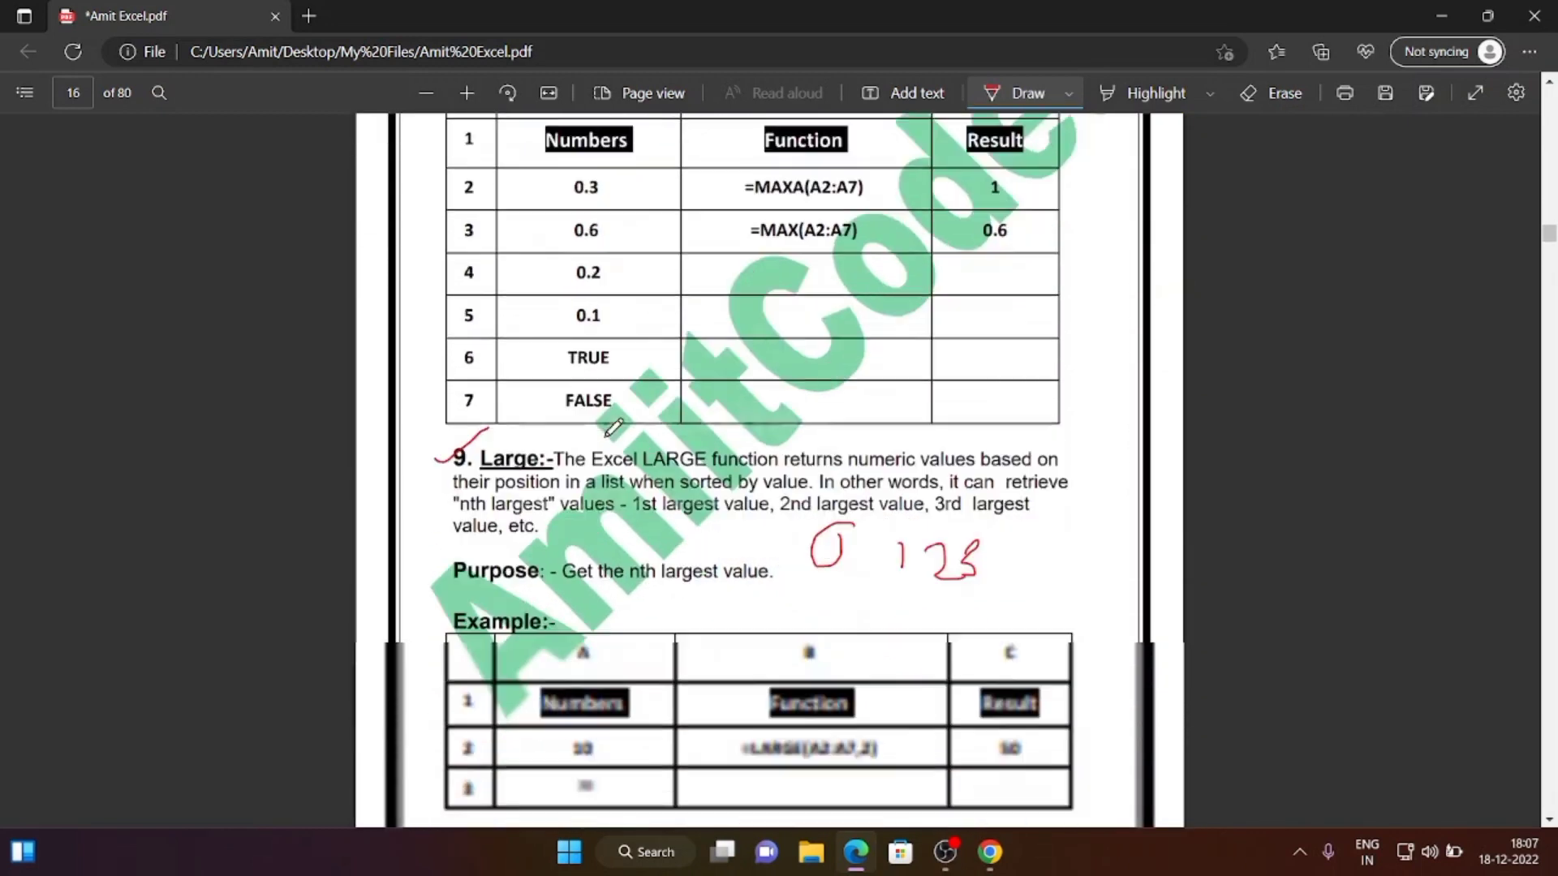
scroll(603, 453, "down", 1)
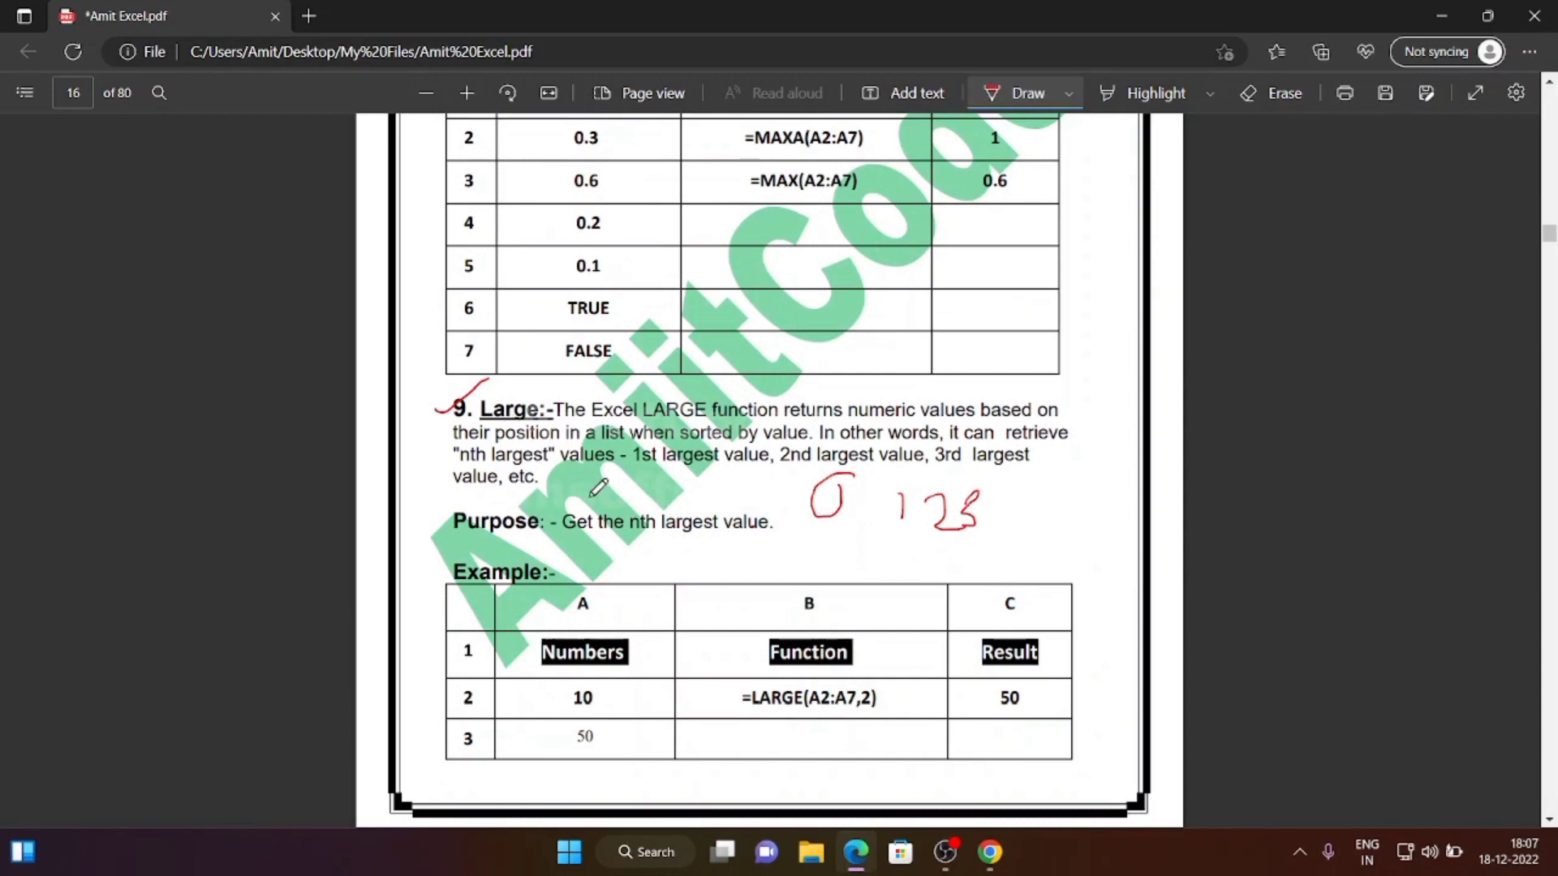
scroll(763, 560, "down", 2)
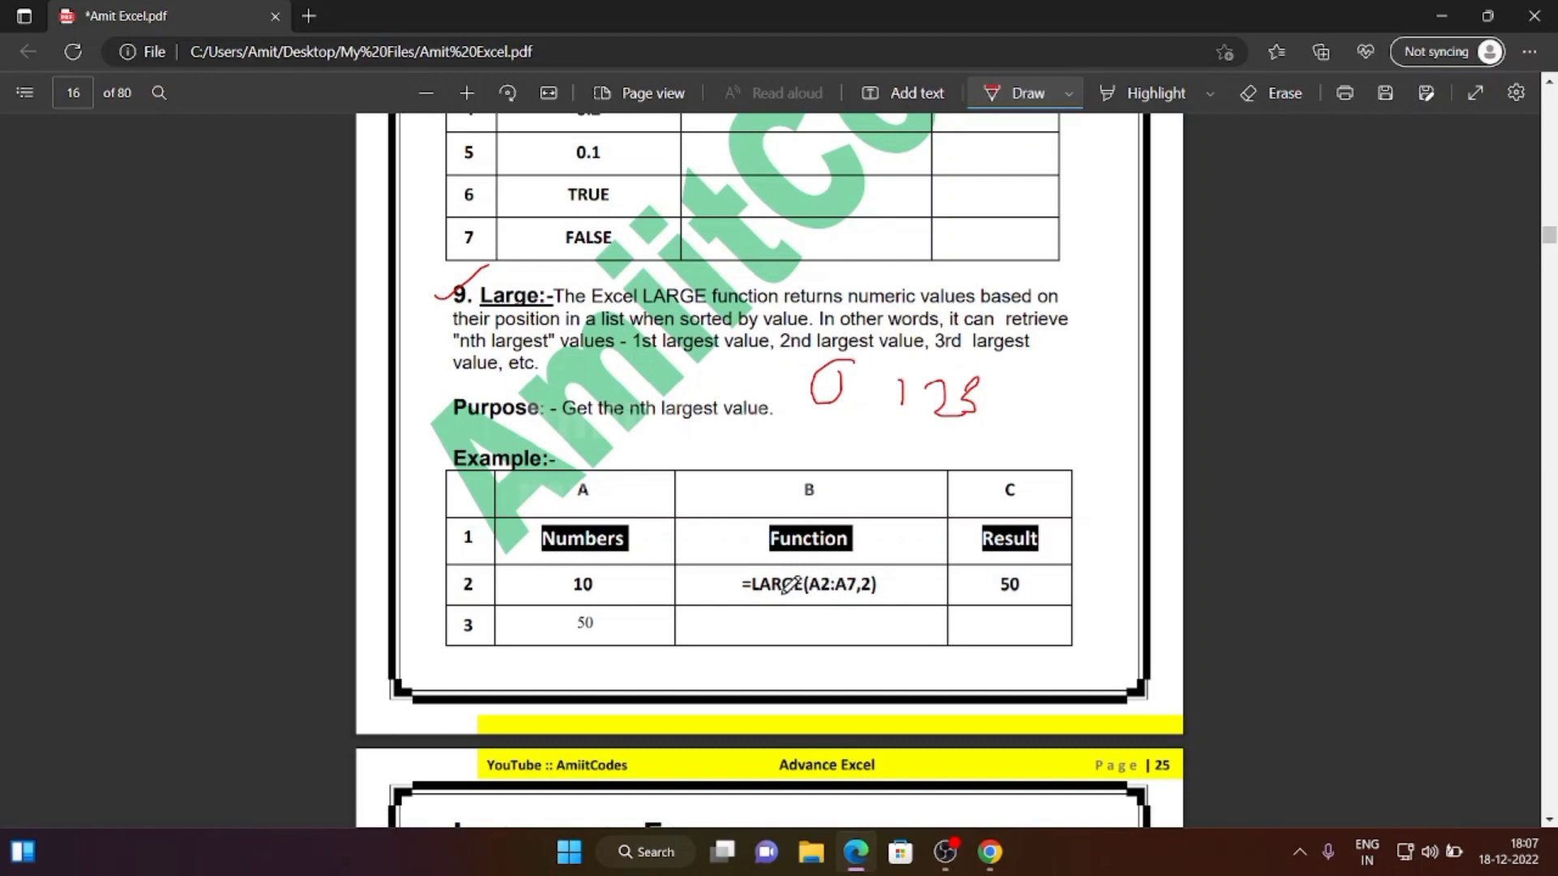
mouse_move(742, 602)
left_mouse_down()
mouse_move(864, 600)
mouse_move(865, 573)
left_mouse_up()
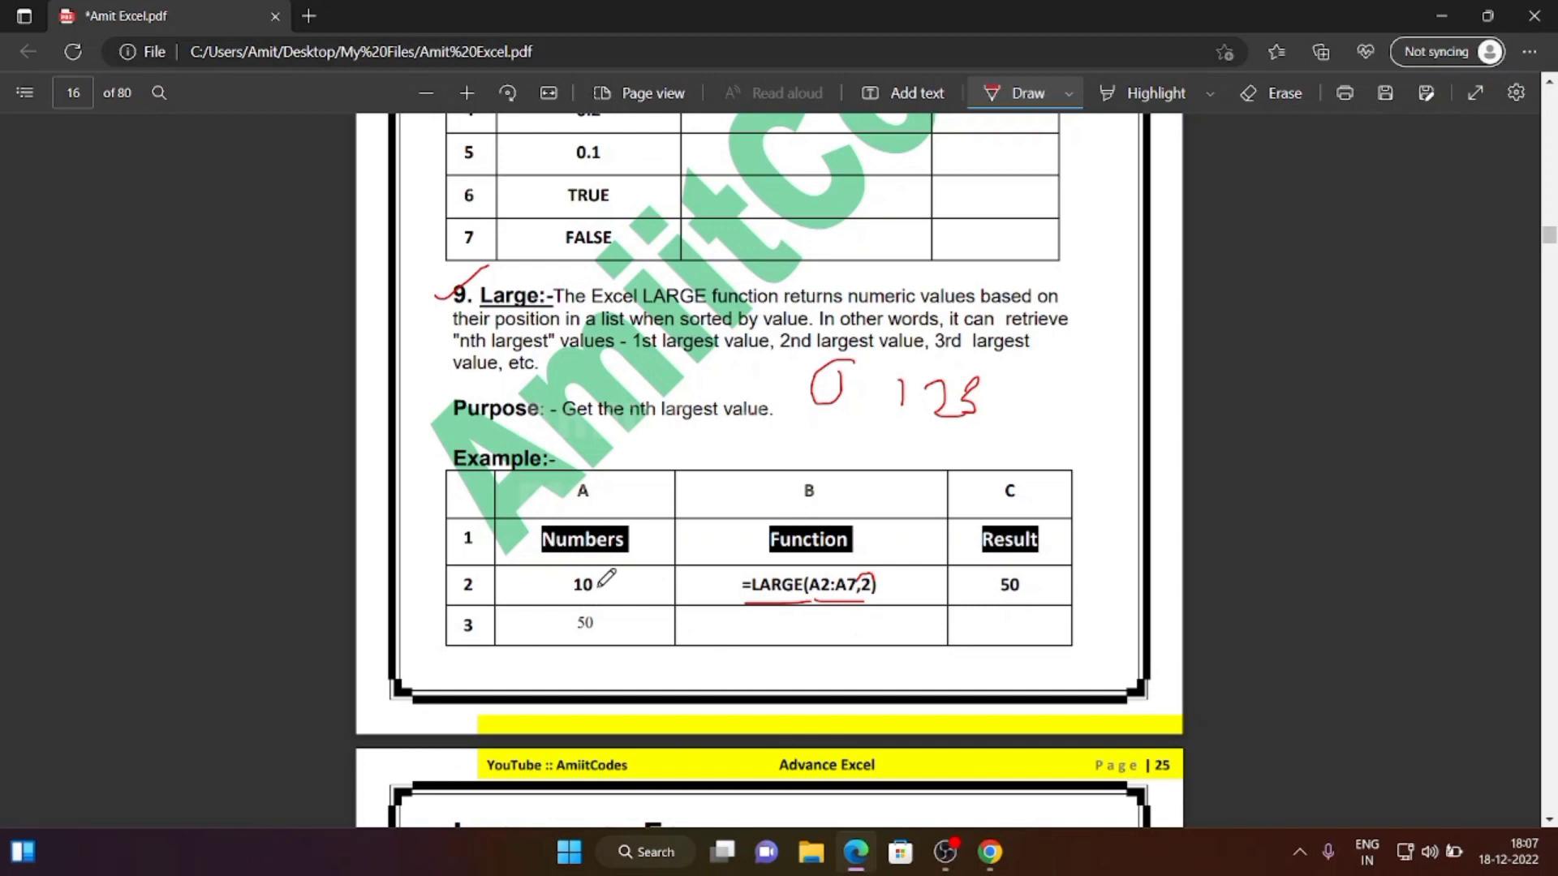
- Circle the Numbers column values and the 50 result, and tick beside 10
mouse_move(606, 573)
left_mouse_down()
mouse_move(541, 668)
mouse_move(603, 560)
left_mouse_up()
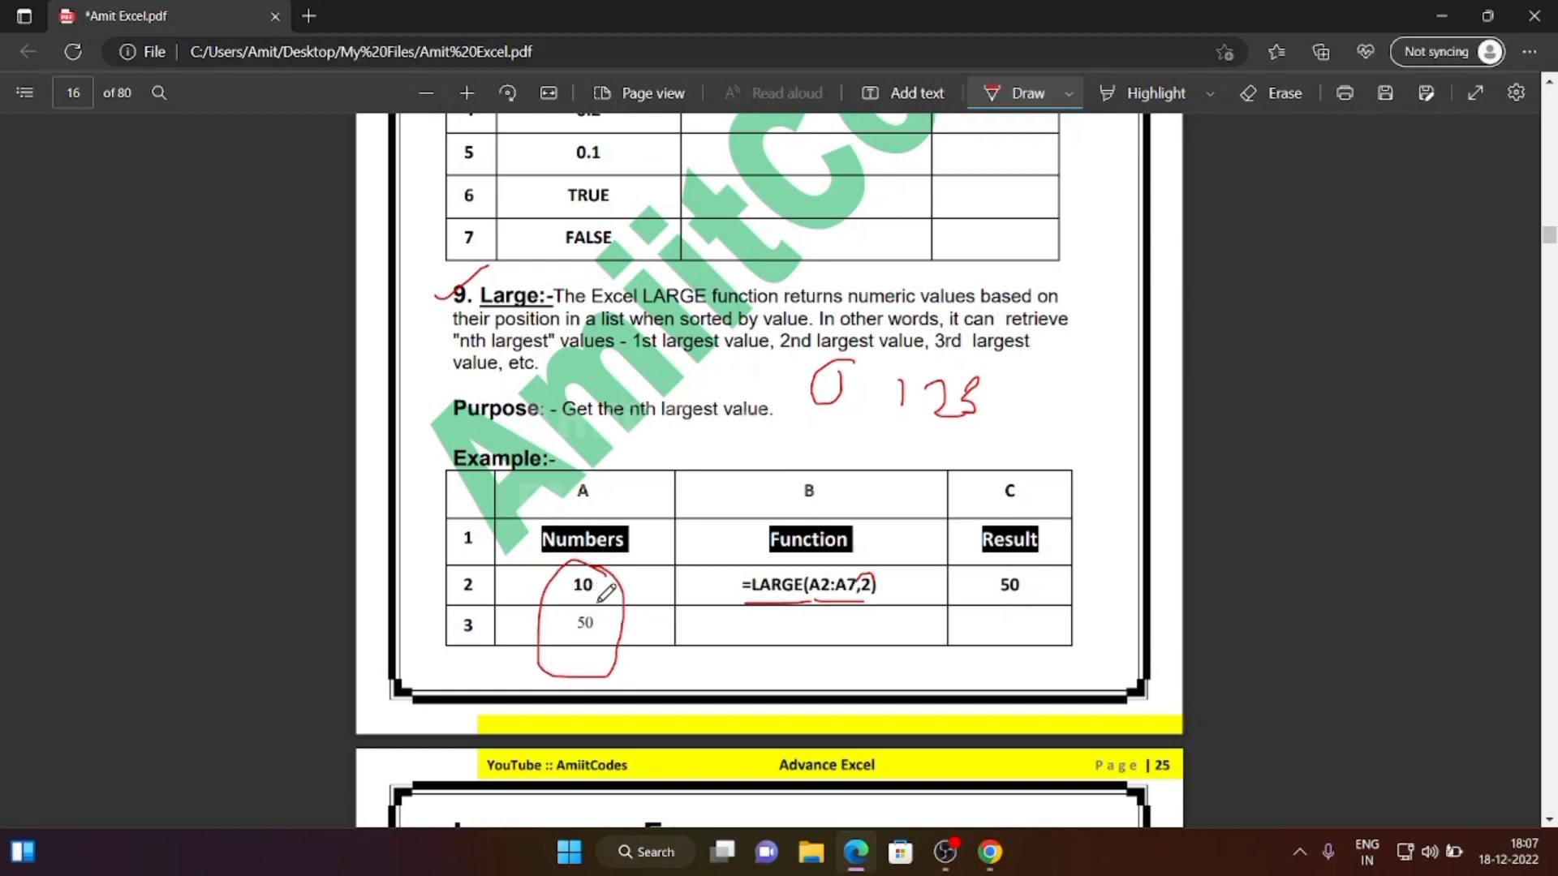
left_click_drag(602, 596, 654, 567)
left_click_drag(1021, 556, 1024, 558)
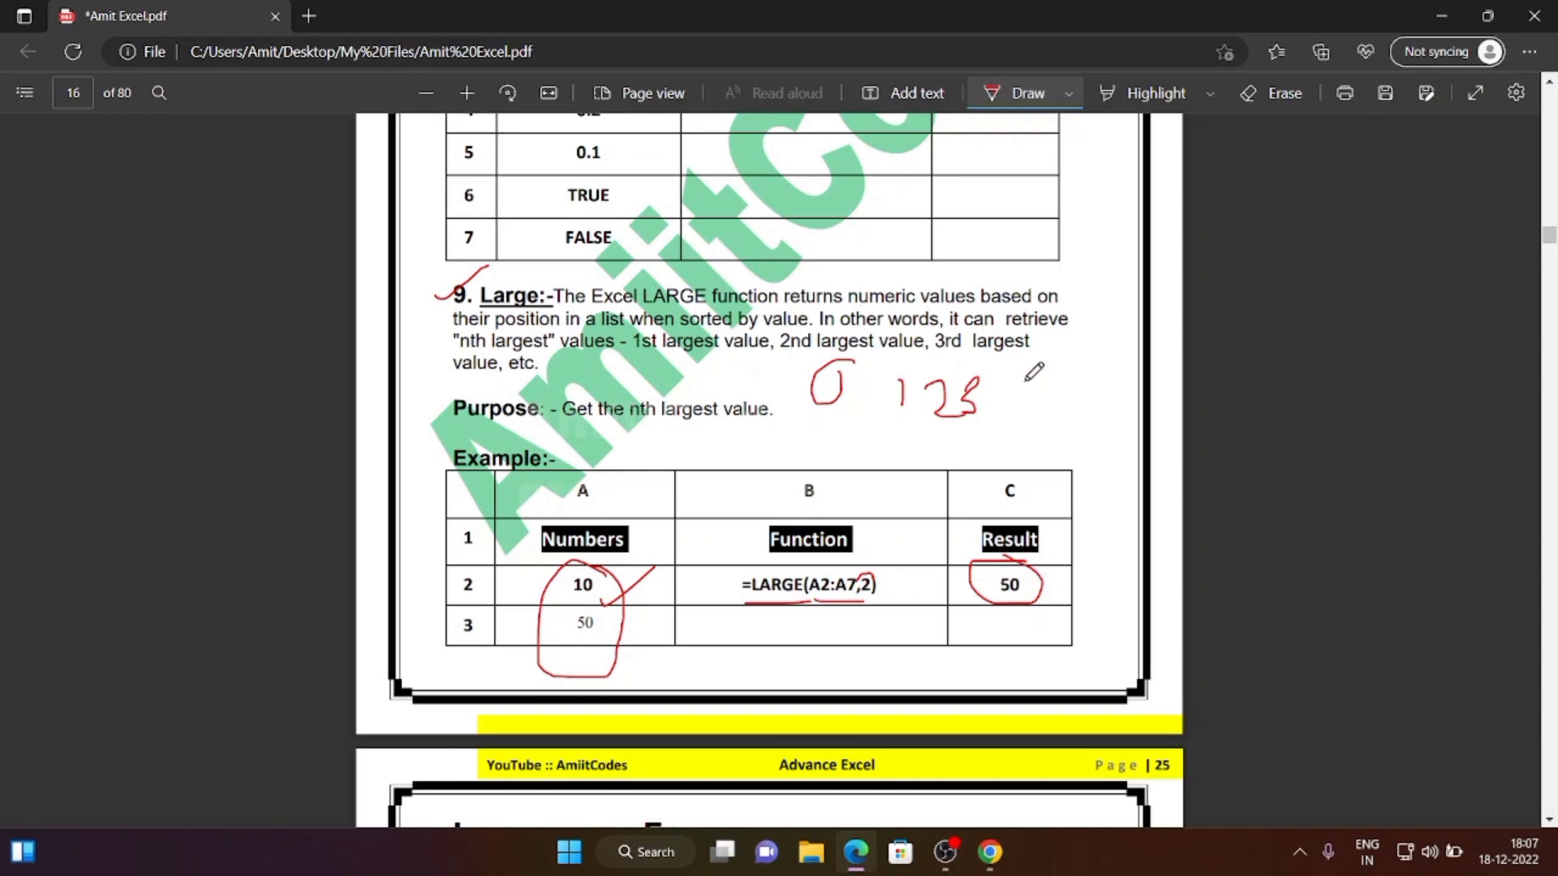
left_click_drag(1006, 559, 1007, 584)
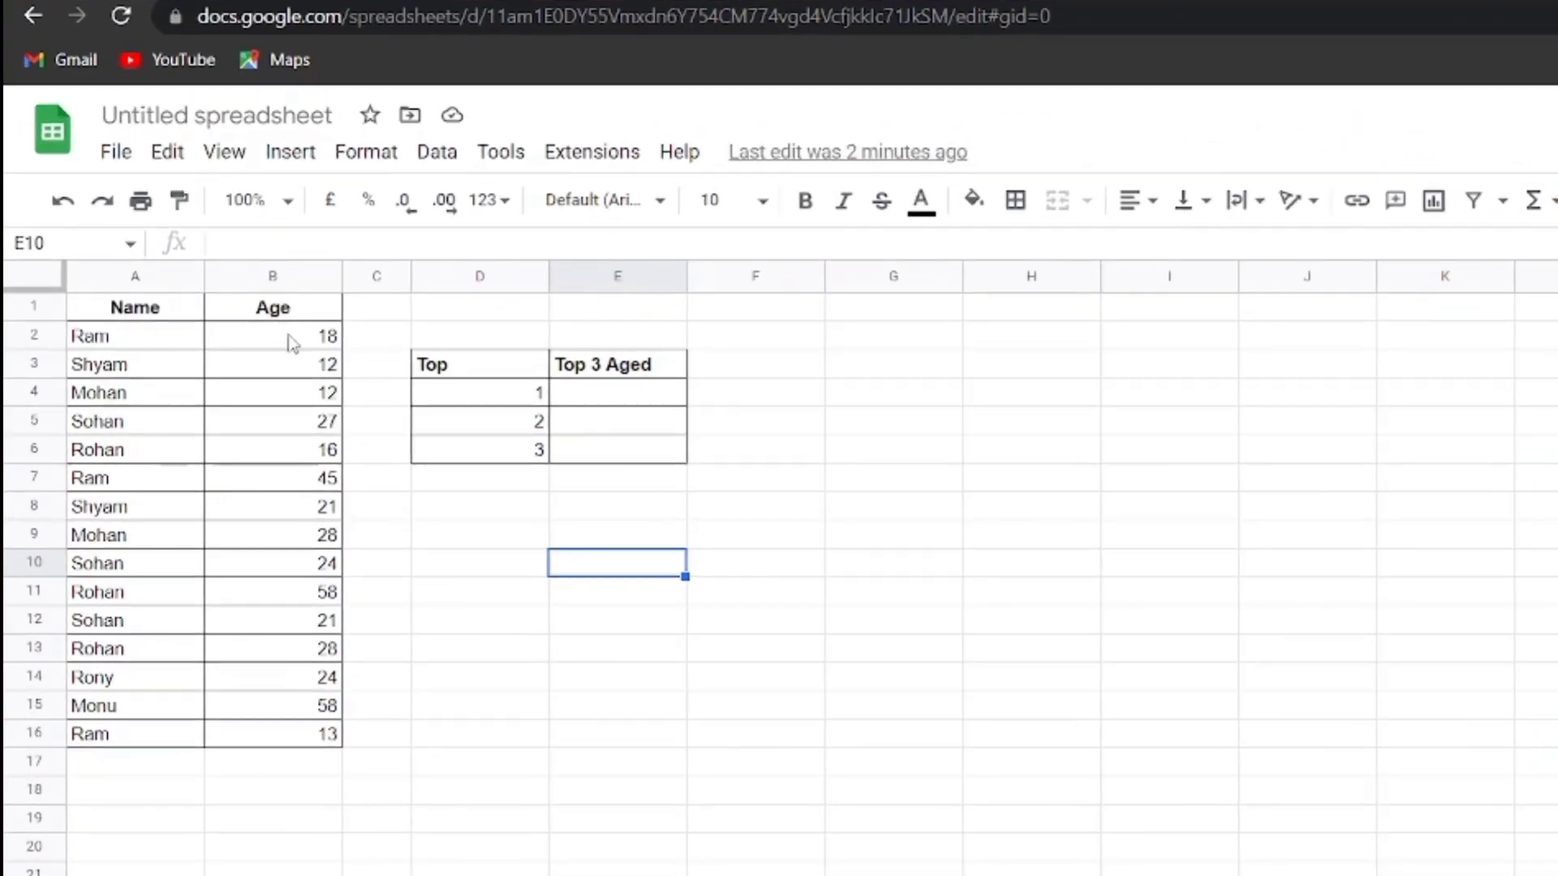
- Highlight the names A2:A14, the ages B2:B14, and the rank 1–3 rows of the Top table
left_click_drag(151, 339, 130, 680)
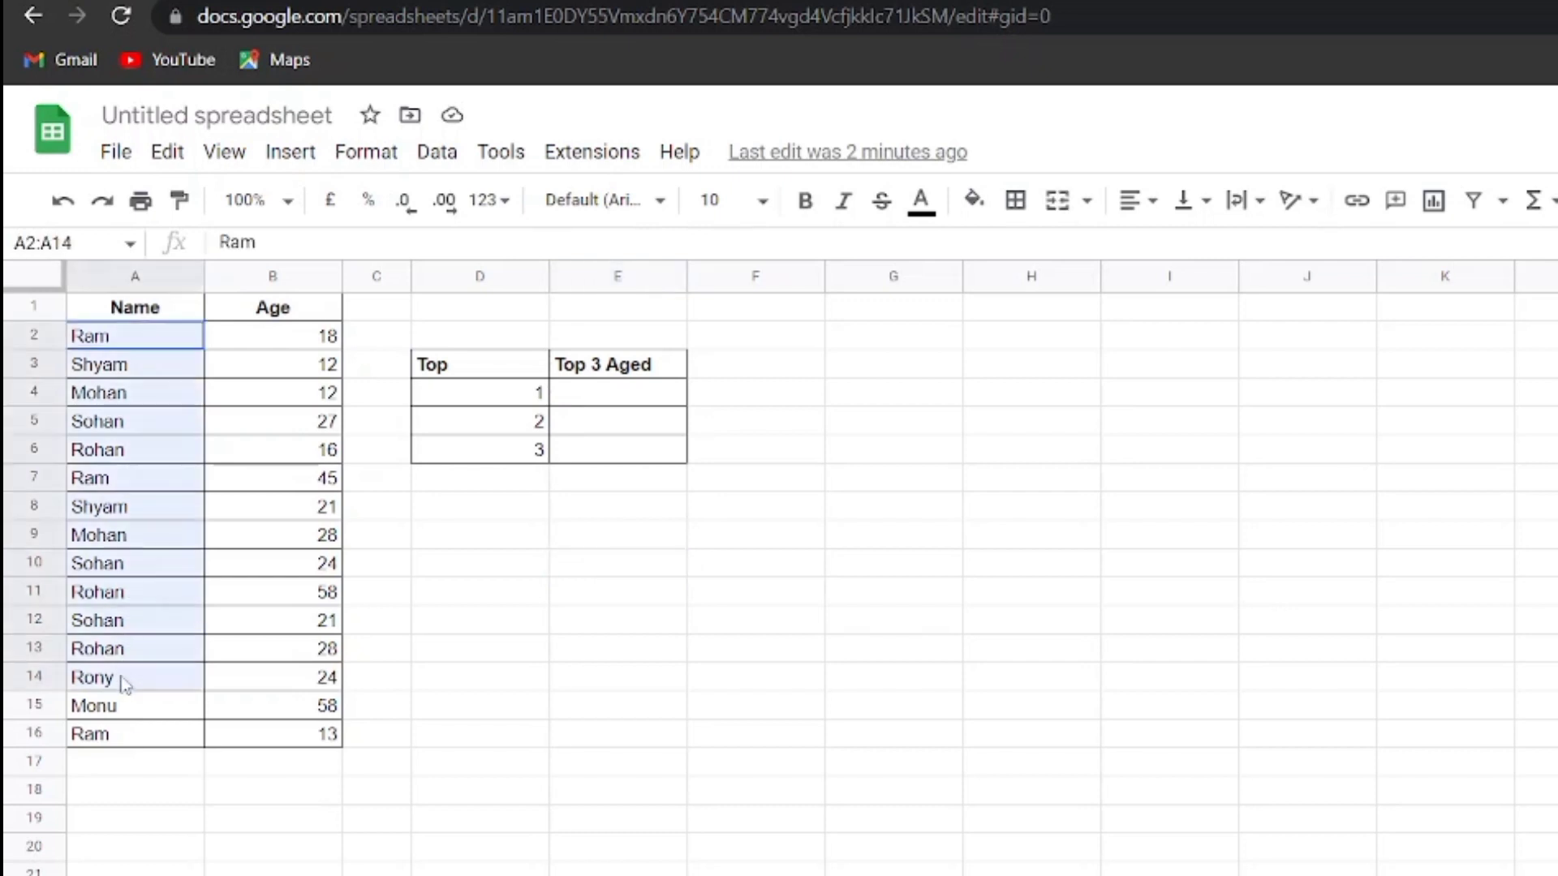
left_click_drag(280, 334, 268, 680)
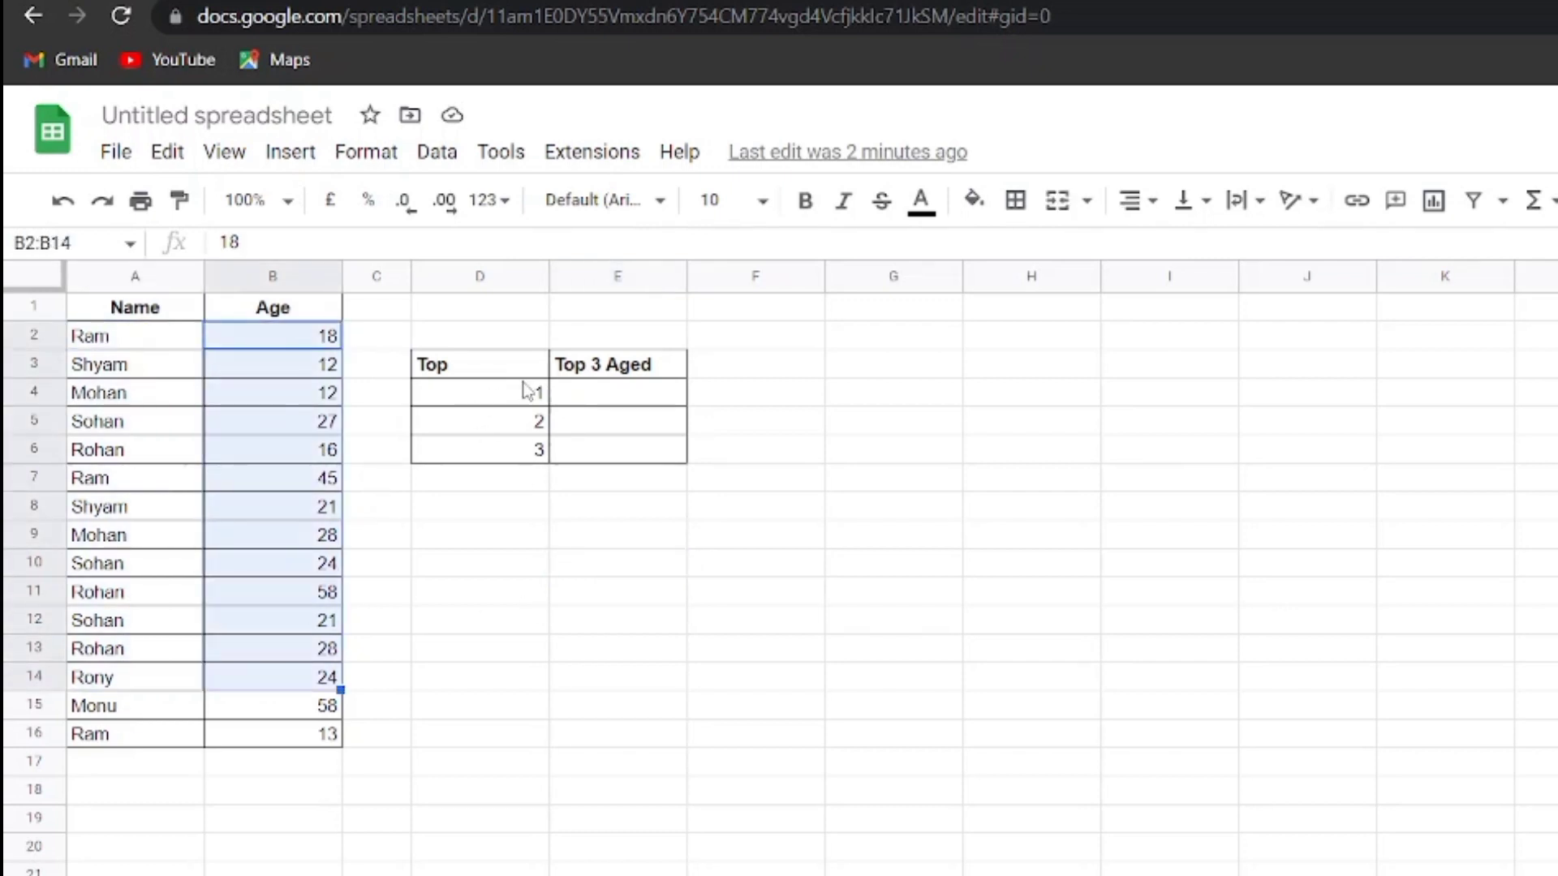
mouse_move(535, 397)
left_mouse_down()
mouse_move(608, 405)
mouse_move(582, 424)
left_mouse_up()
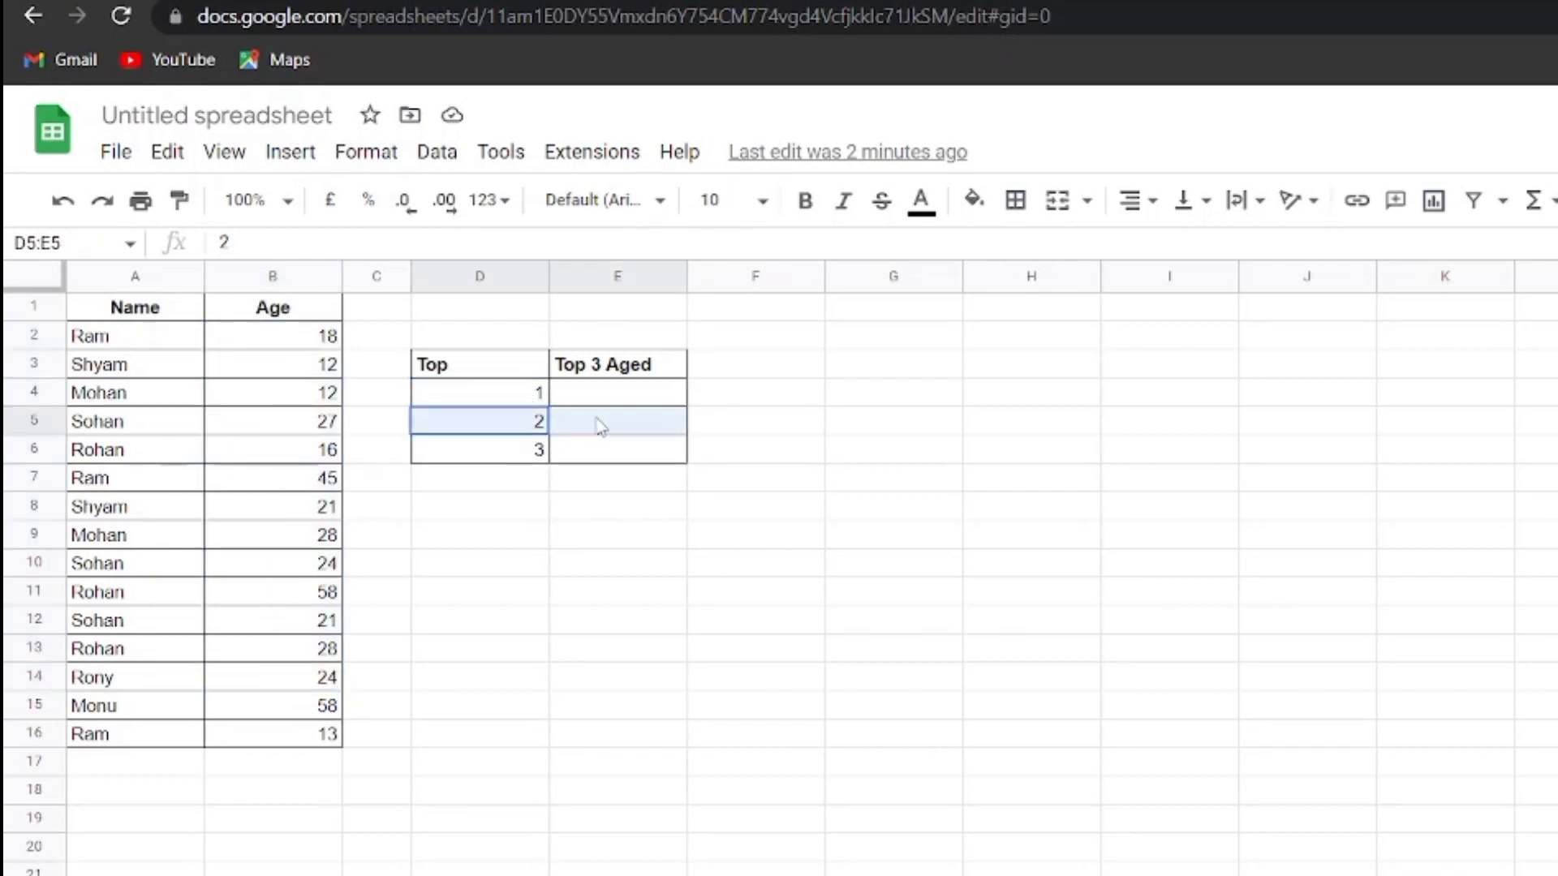
left_click_drag(519, 451, 610, 459)
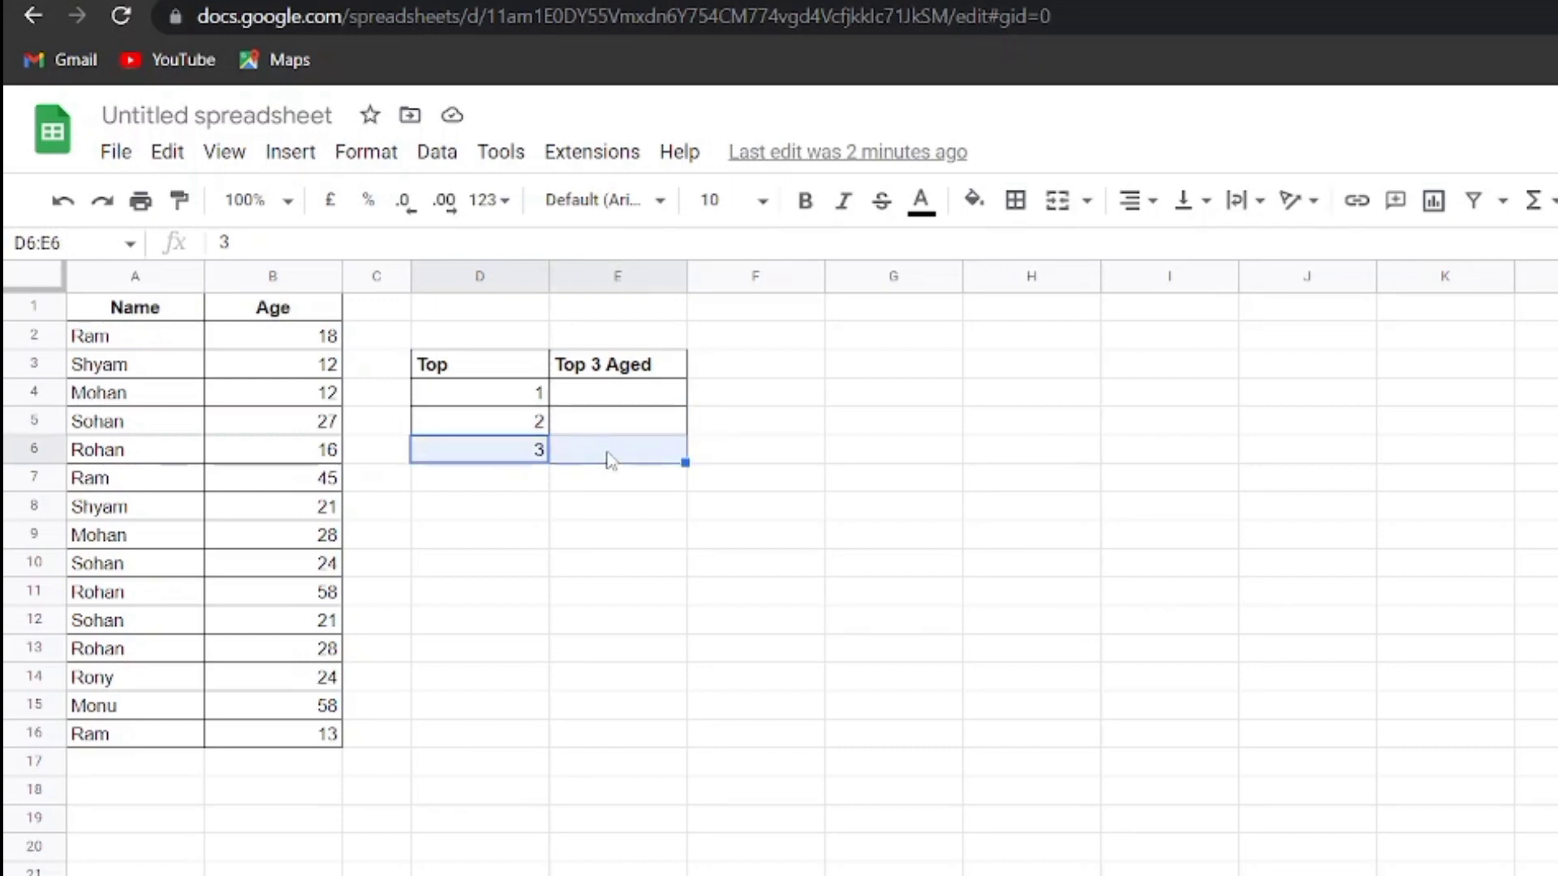
- Enter =LARGE(B2:B16,D4) in E4 so it returns the top age, 58
left_click(635, 397)
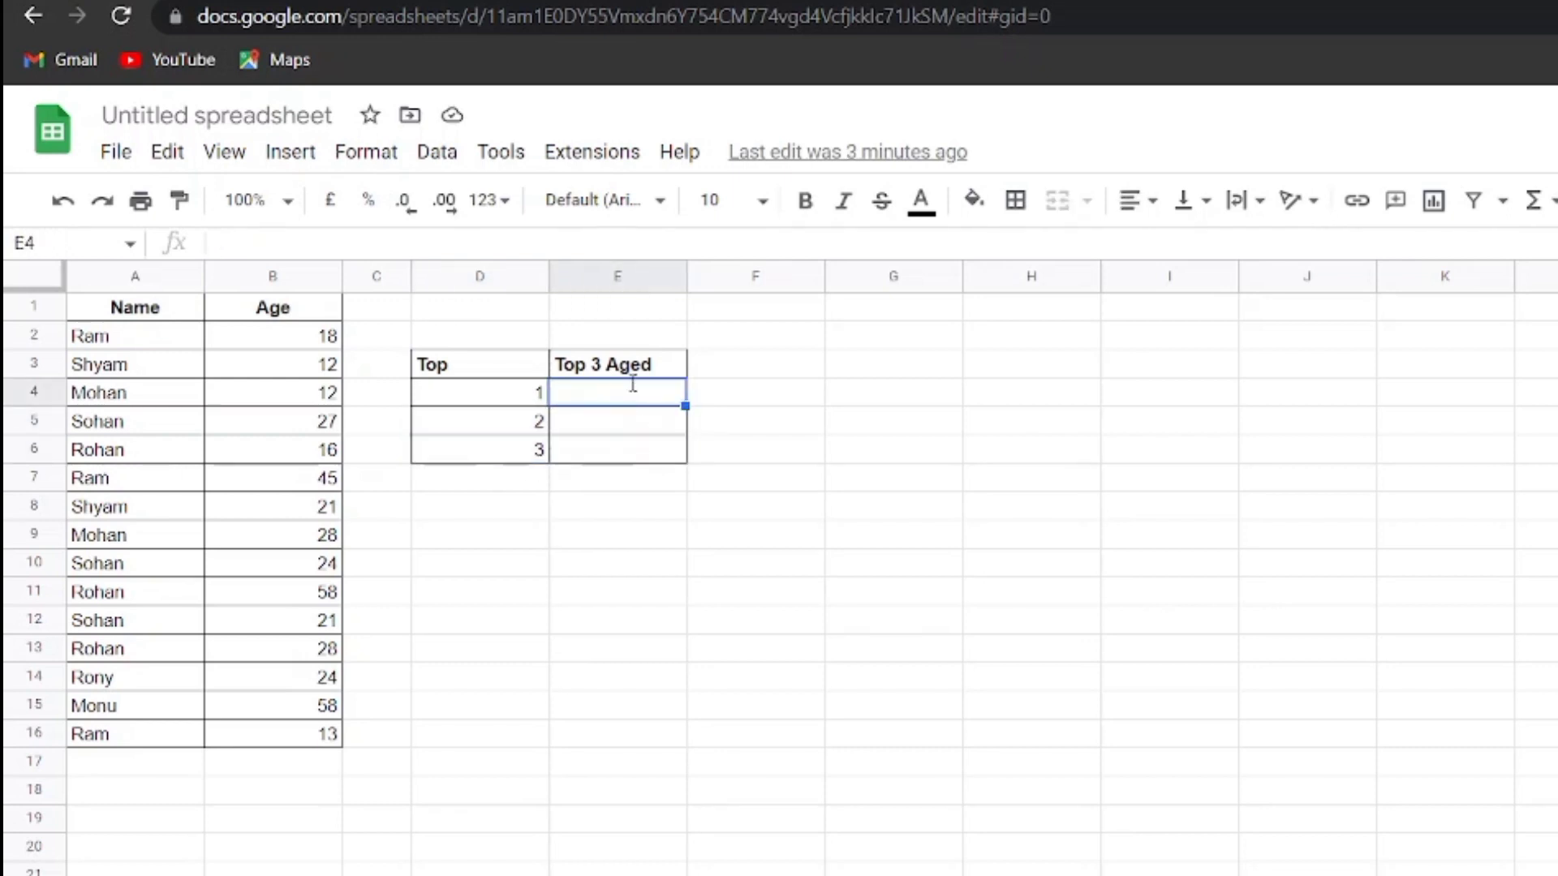
type("=la")
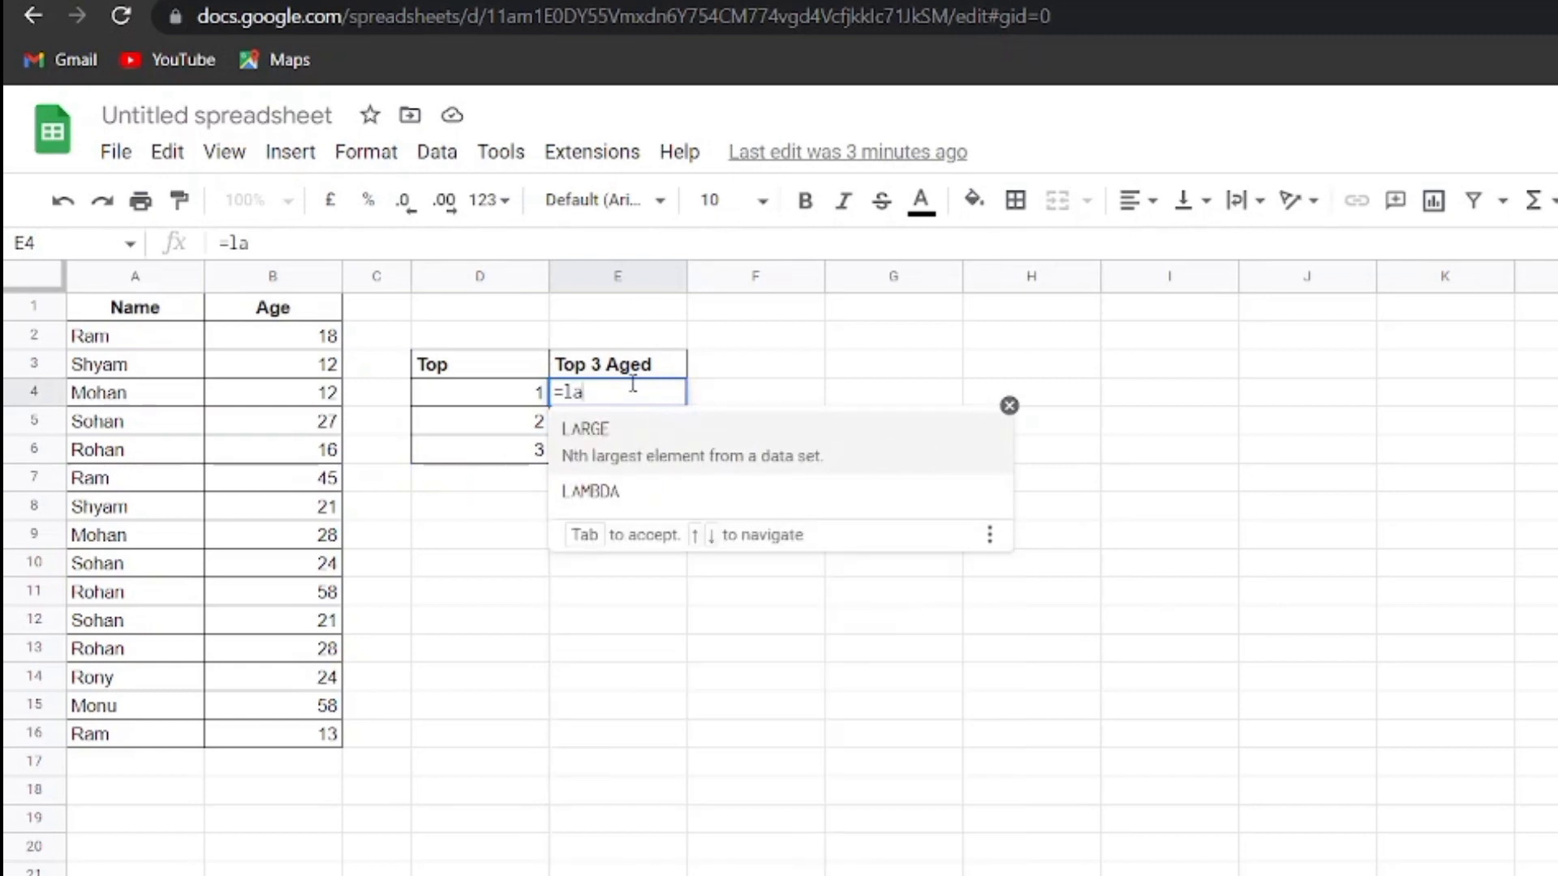
type("rg")
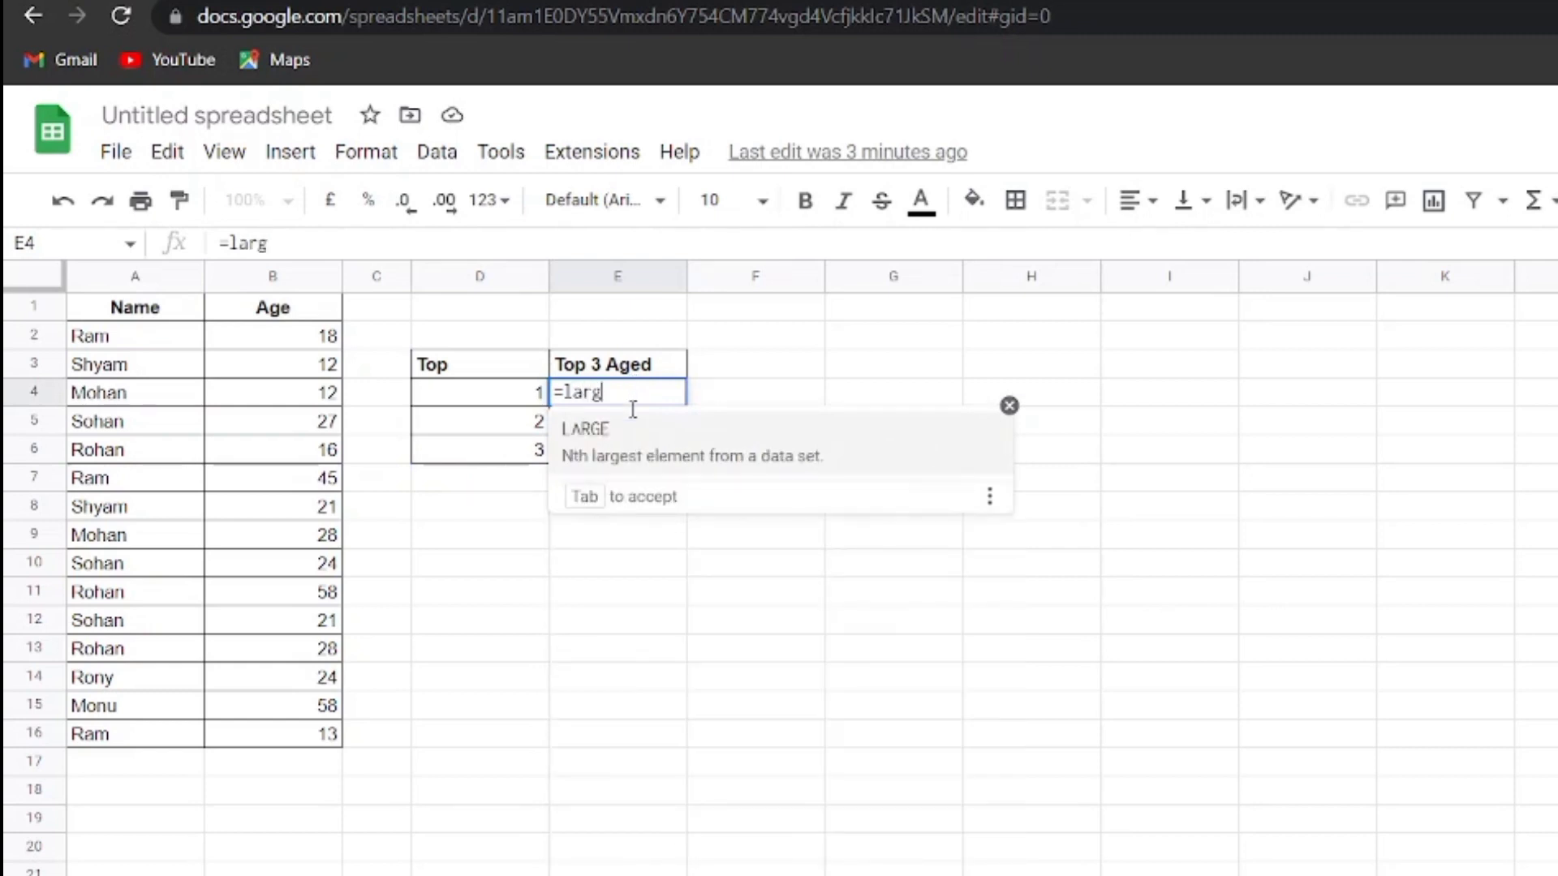
left_click(634, 457)
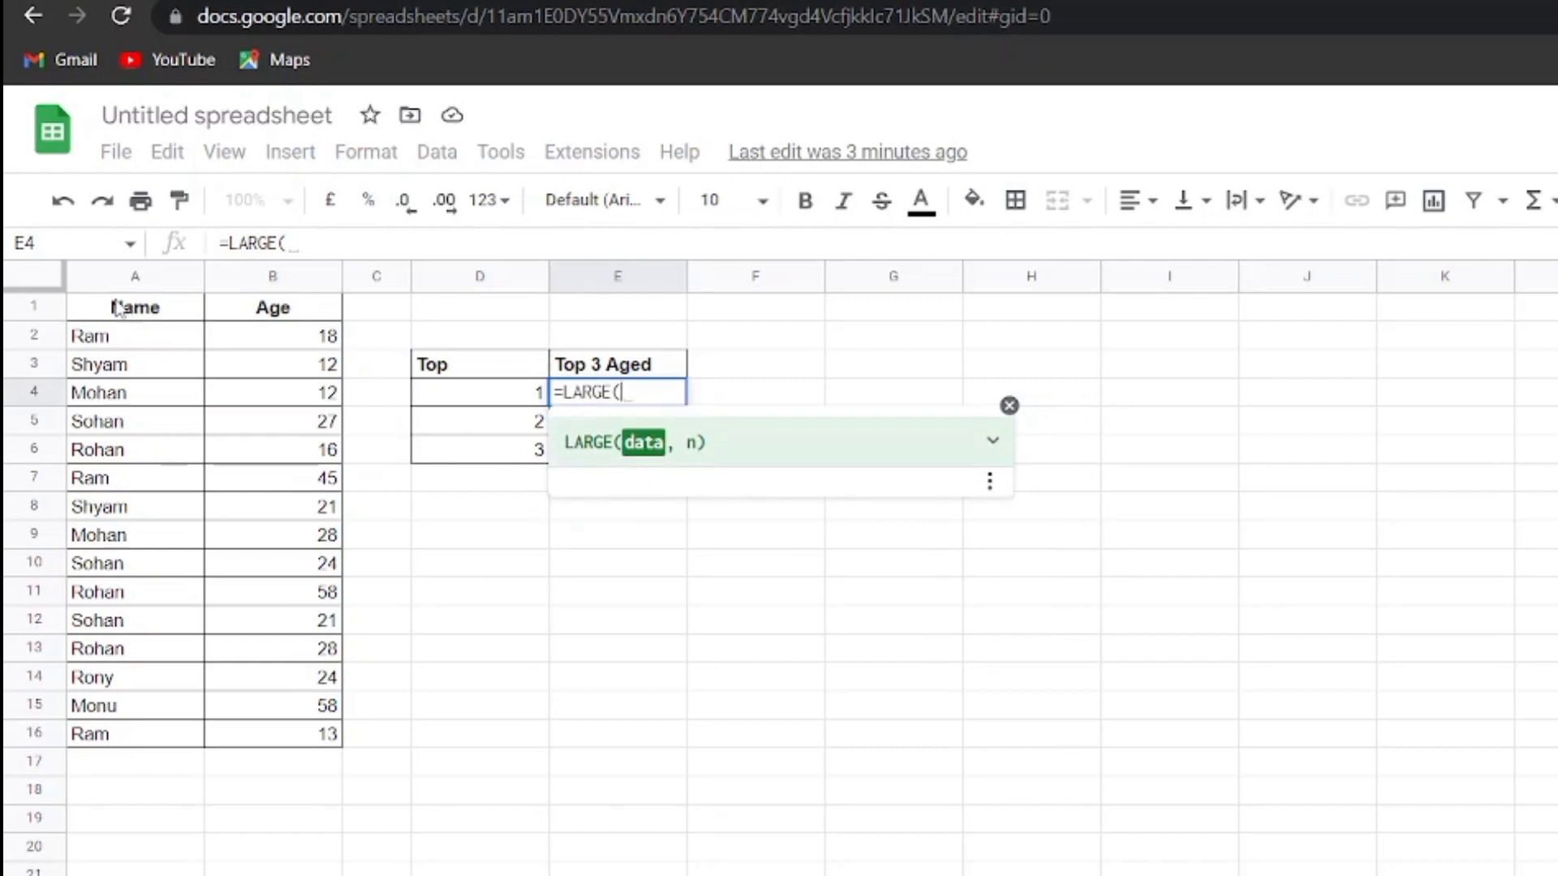
left_click_drag(308, 336, 284, 742)
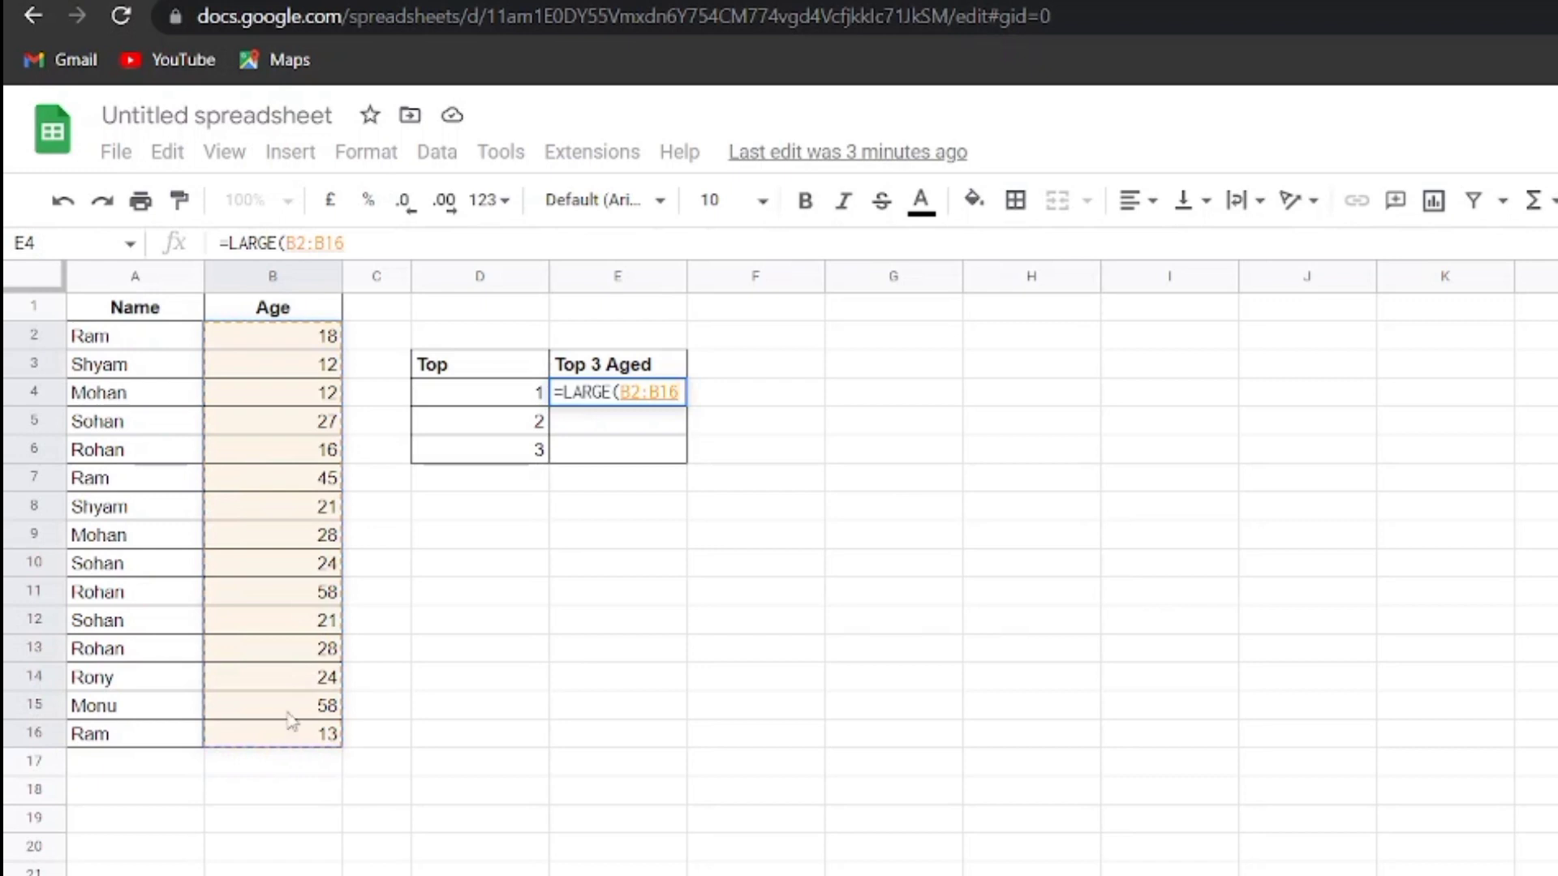
type(",")
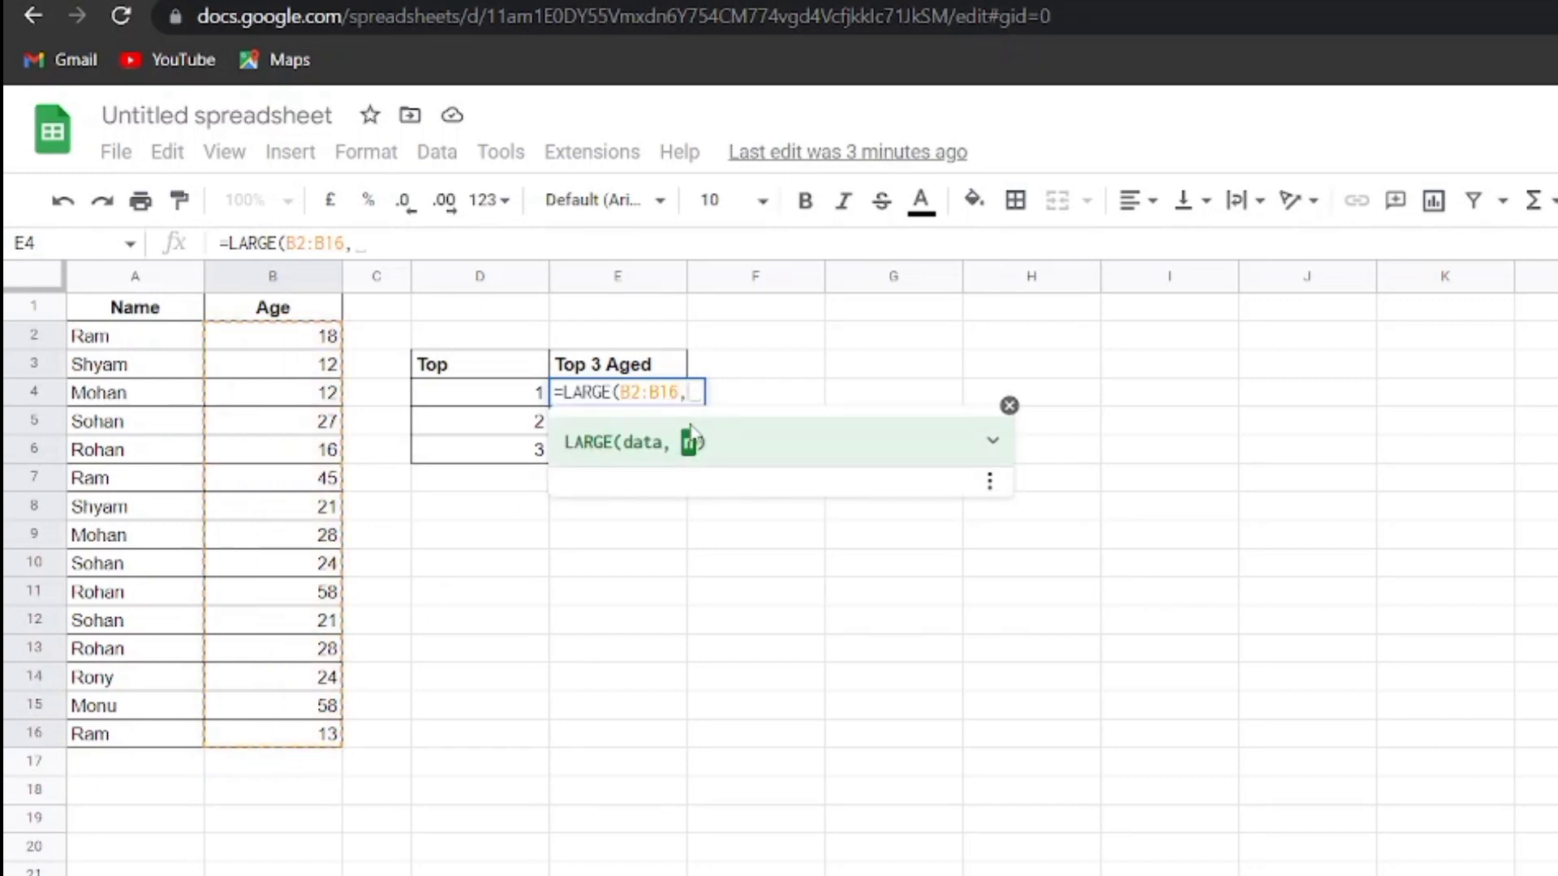
left_click(492, 398)
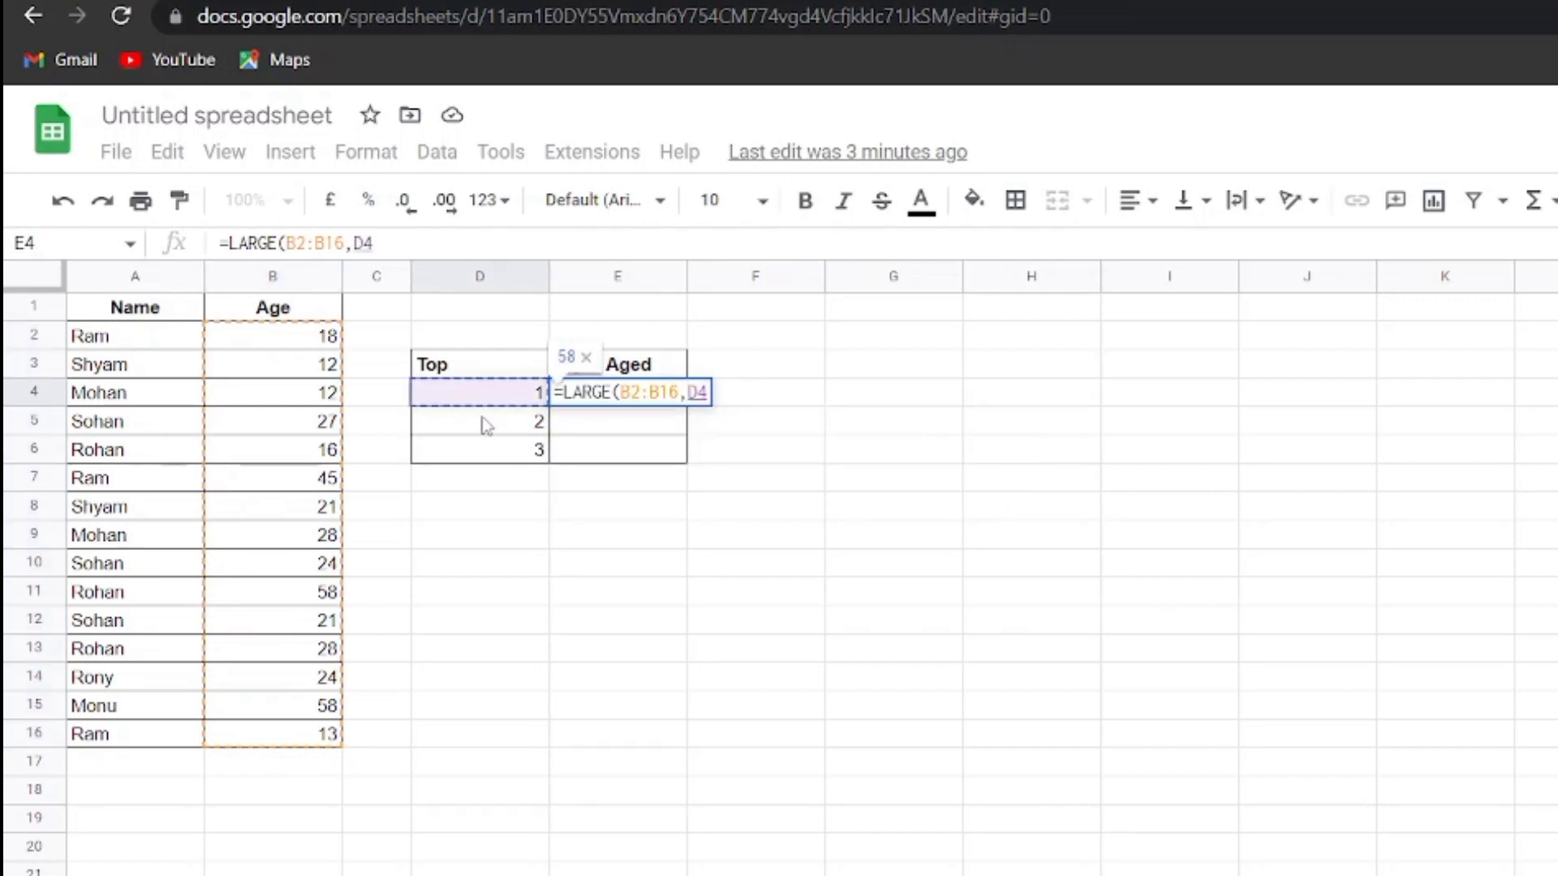
type(")")
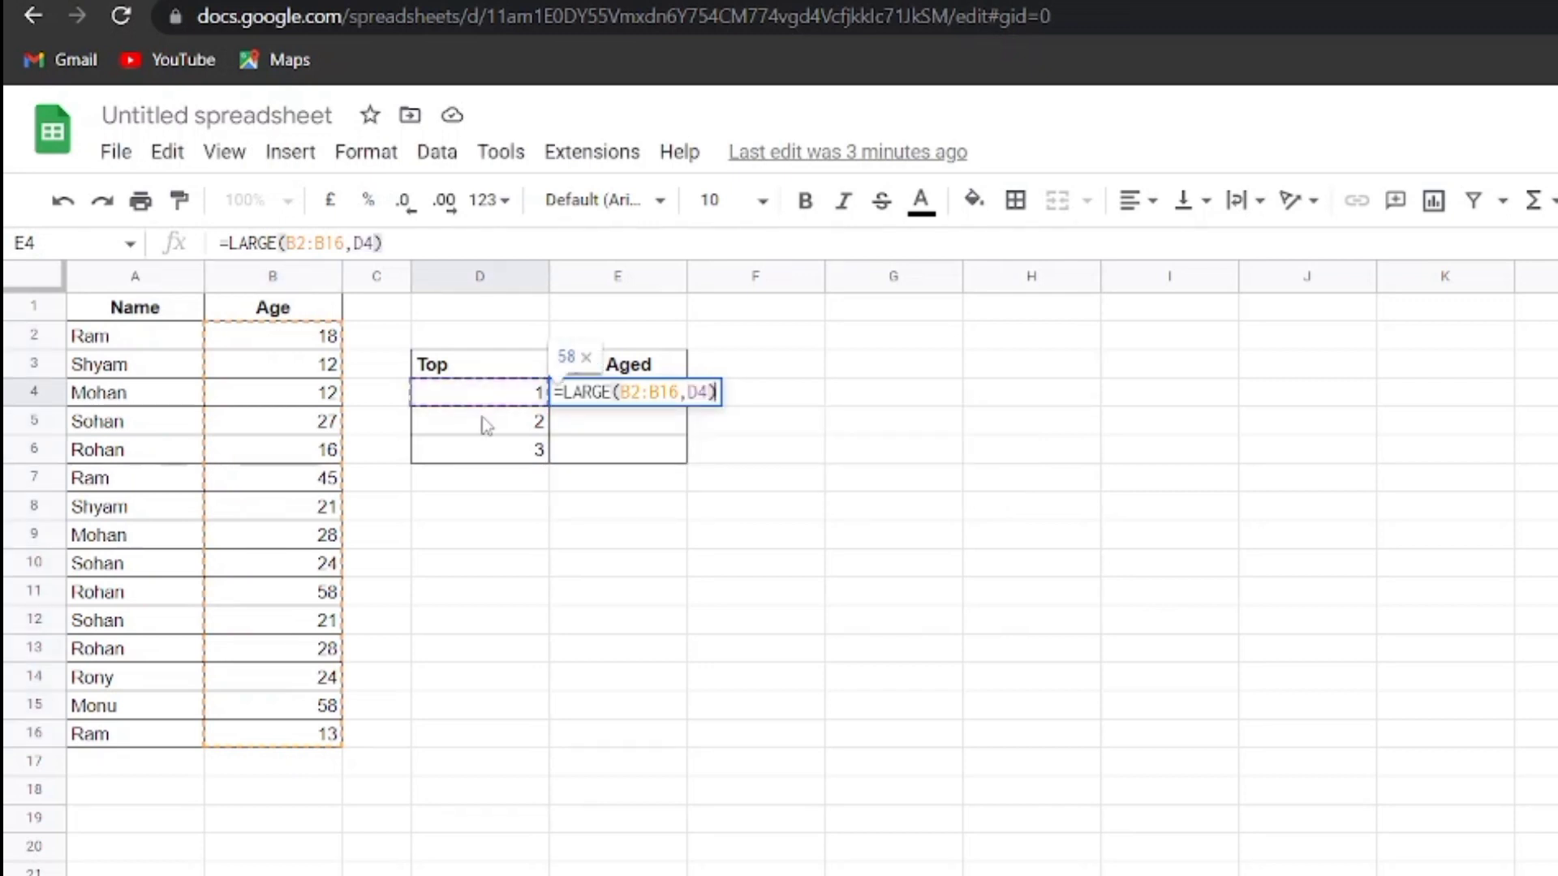
key("Return")
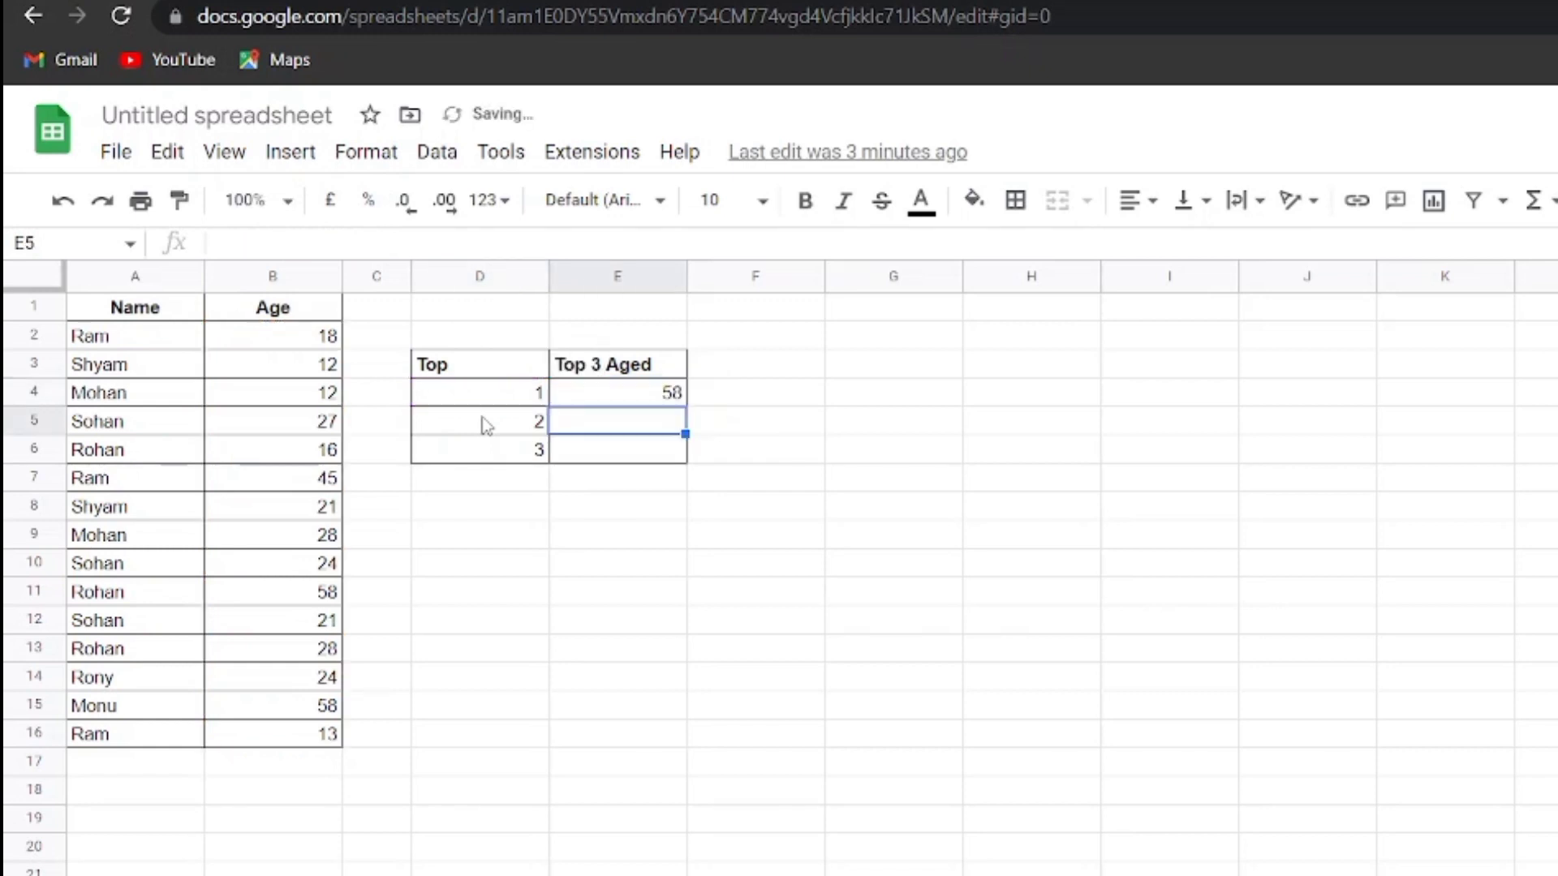
- Fill the E4 formula down to E6 and inspect E6's copied formula =LARGE(B4:B18,D6)
left_click(673, 393)
left_click_drag(686, 406, 687, 461)
left_click(750, 423)
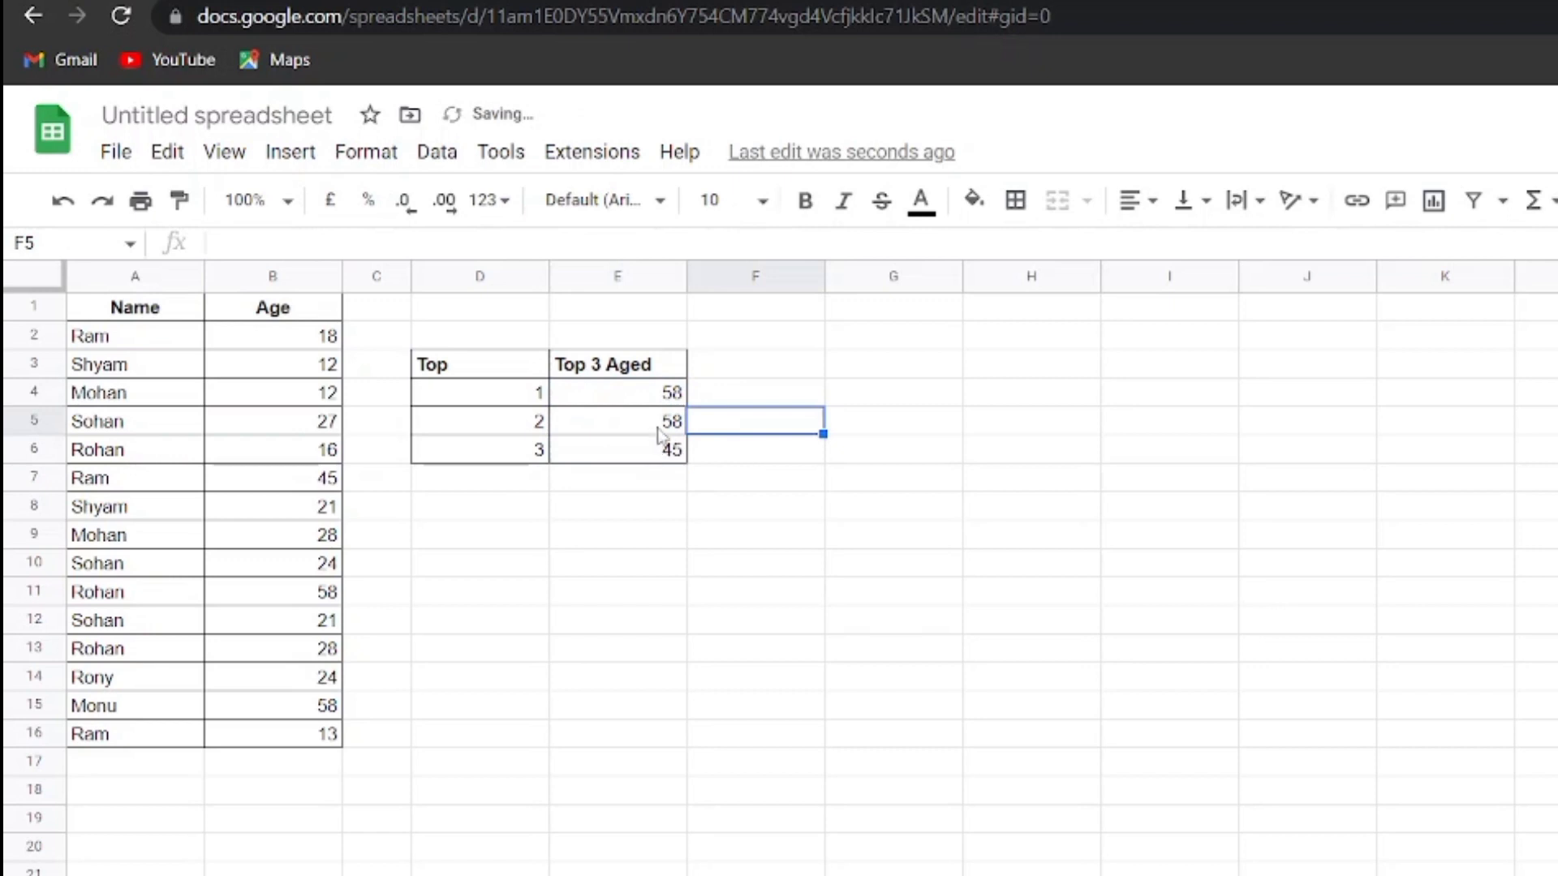
left_click_drag(642, 397, 659, 460)
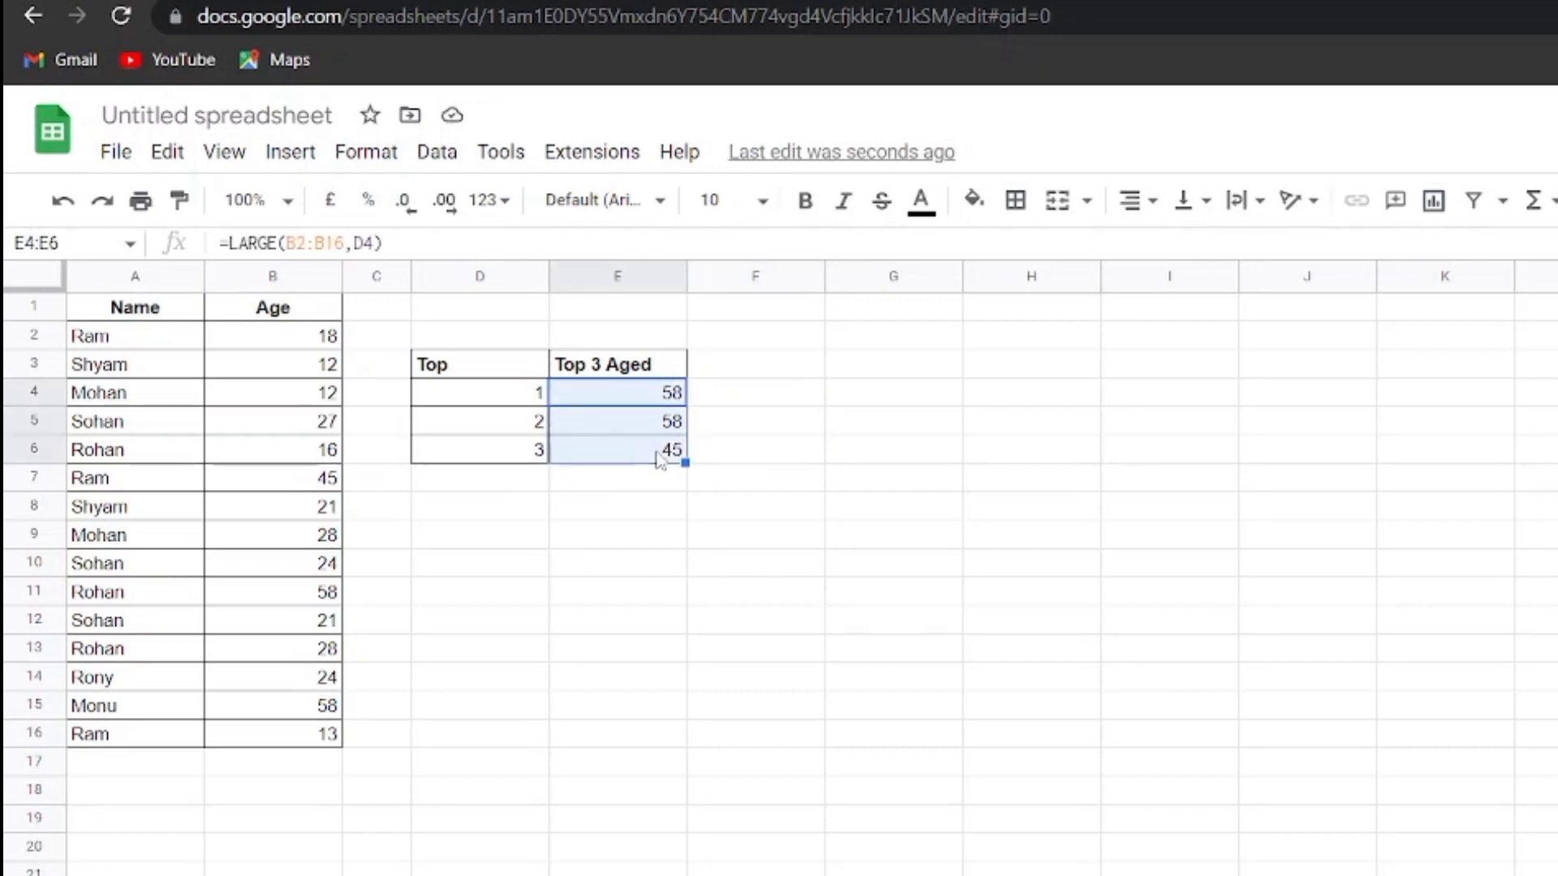
double_click(660, 456)
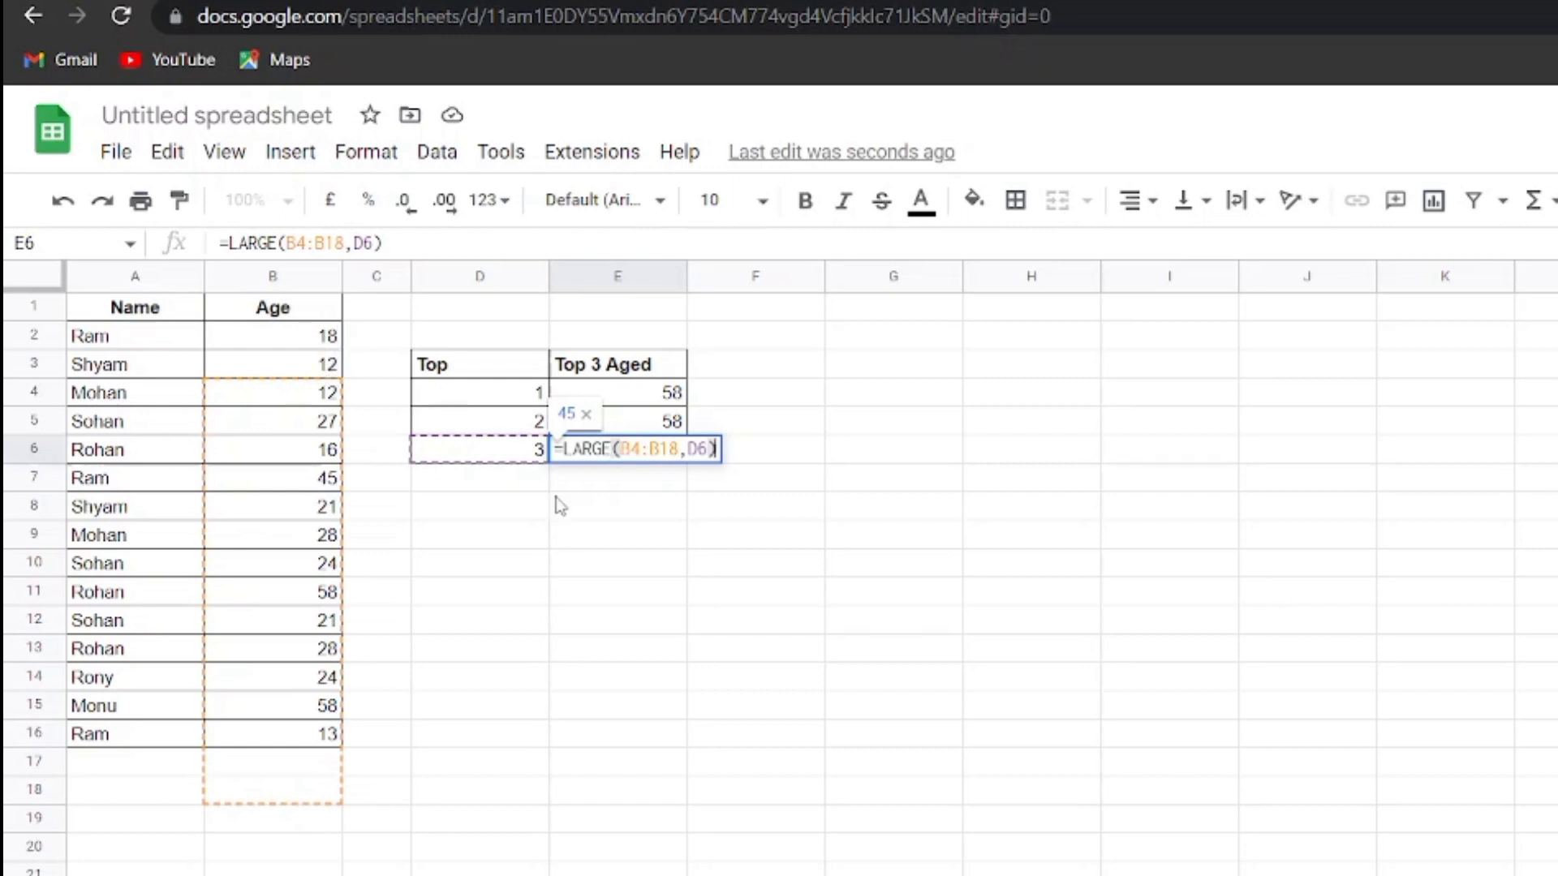
key("Return")
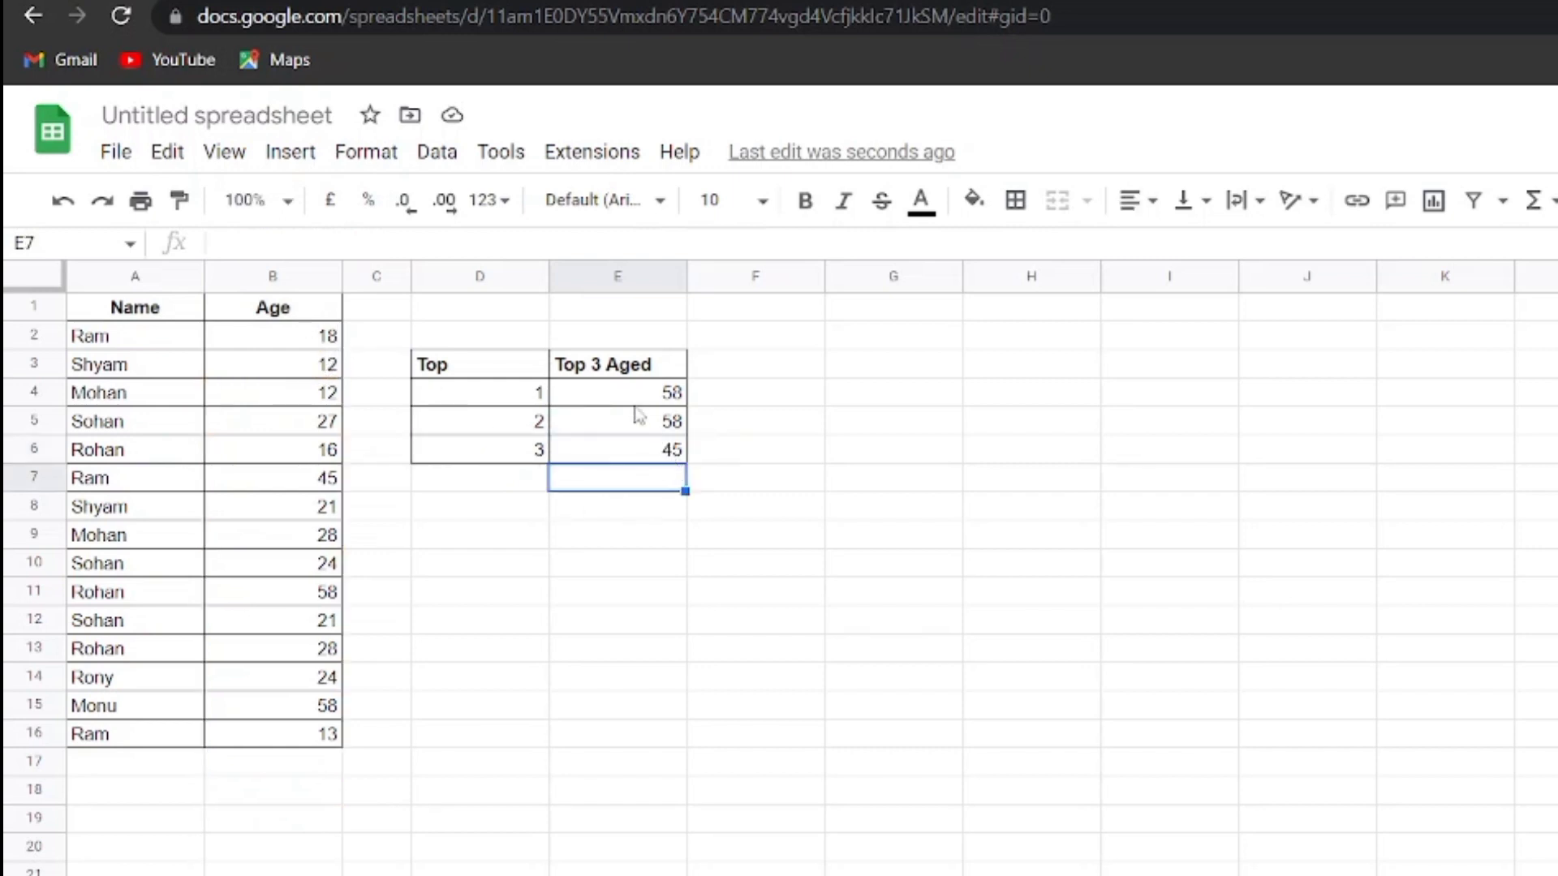
- Make E4's formula =LARGE($B$2:$B$16,D4) by applying F4 to the age range
double_click(637, 397)
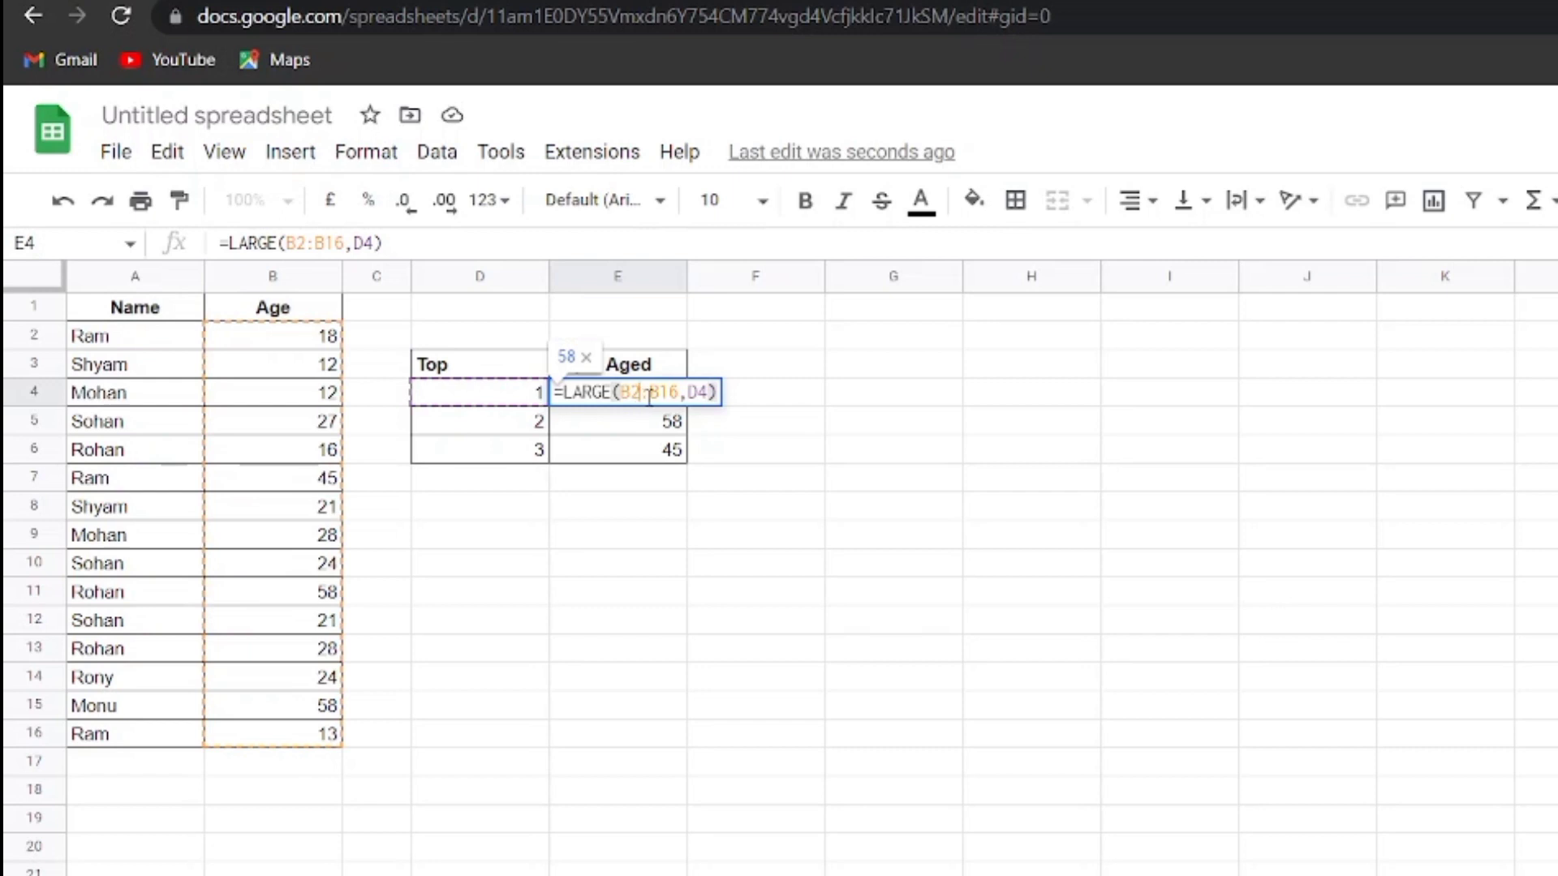
left_click_drag(641, 396, 658, 396)
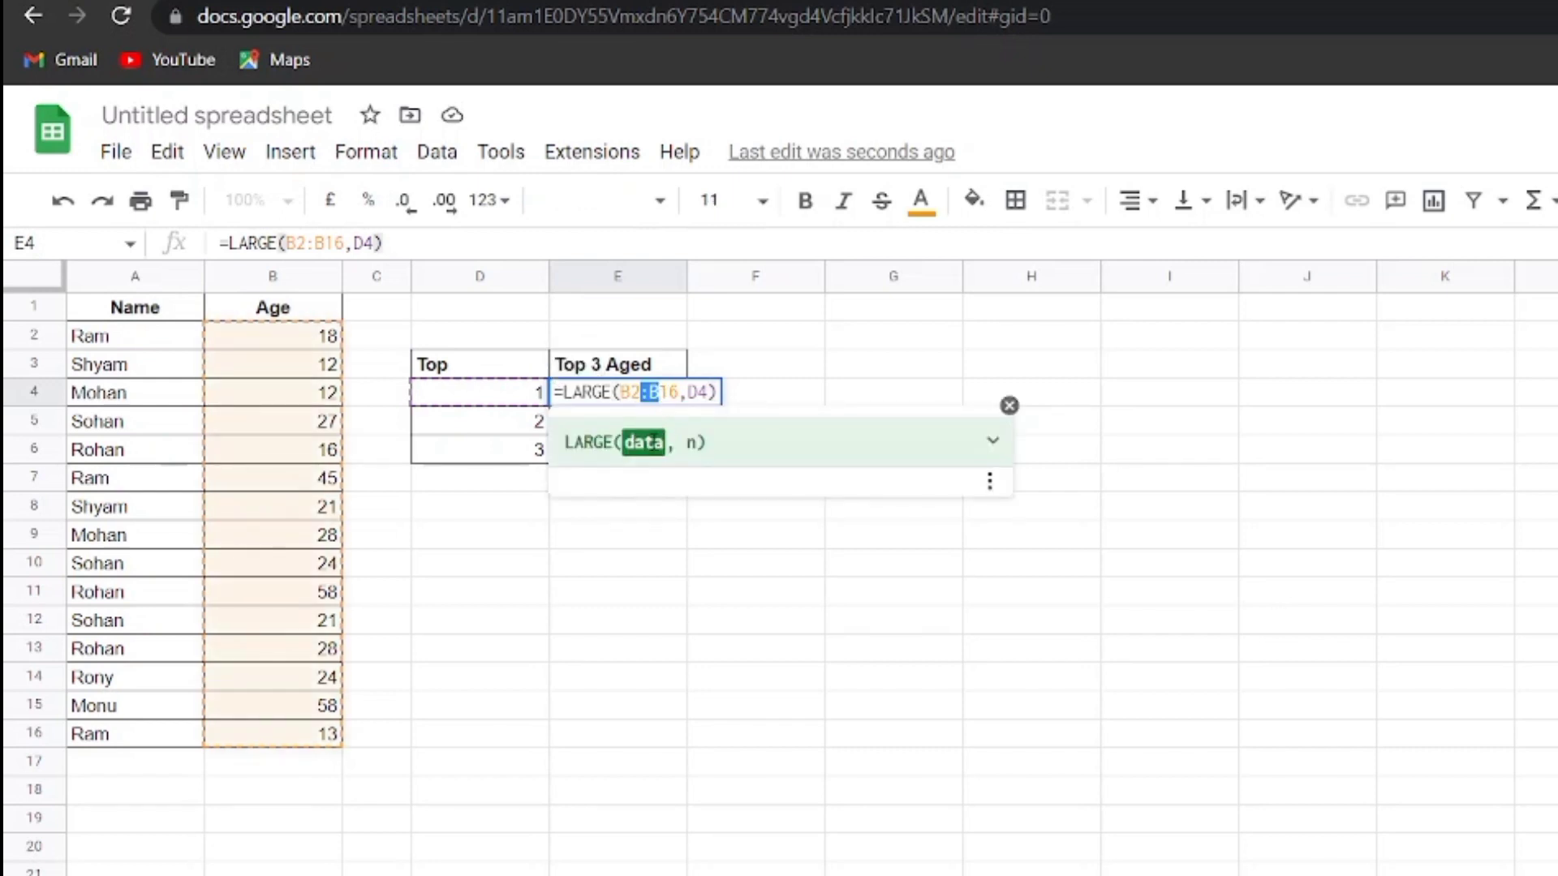
key("F4")
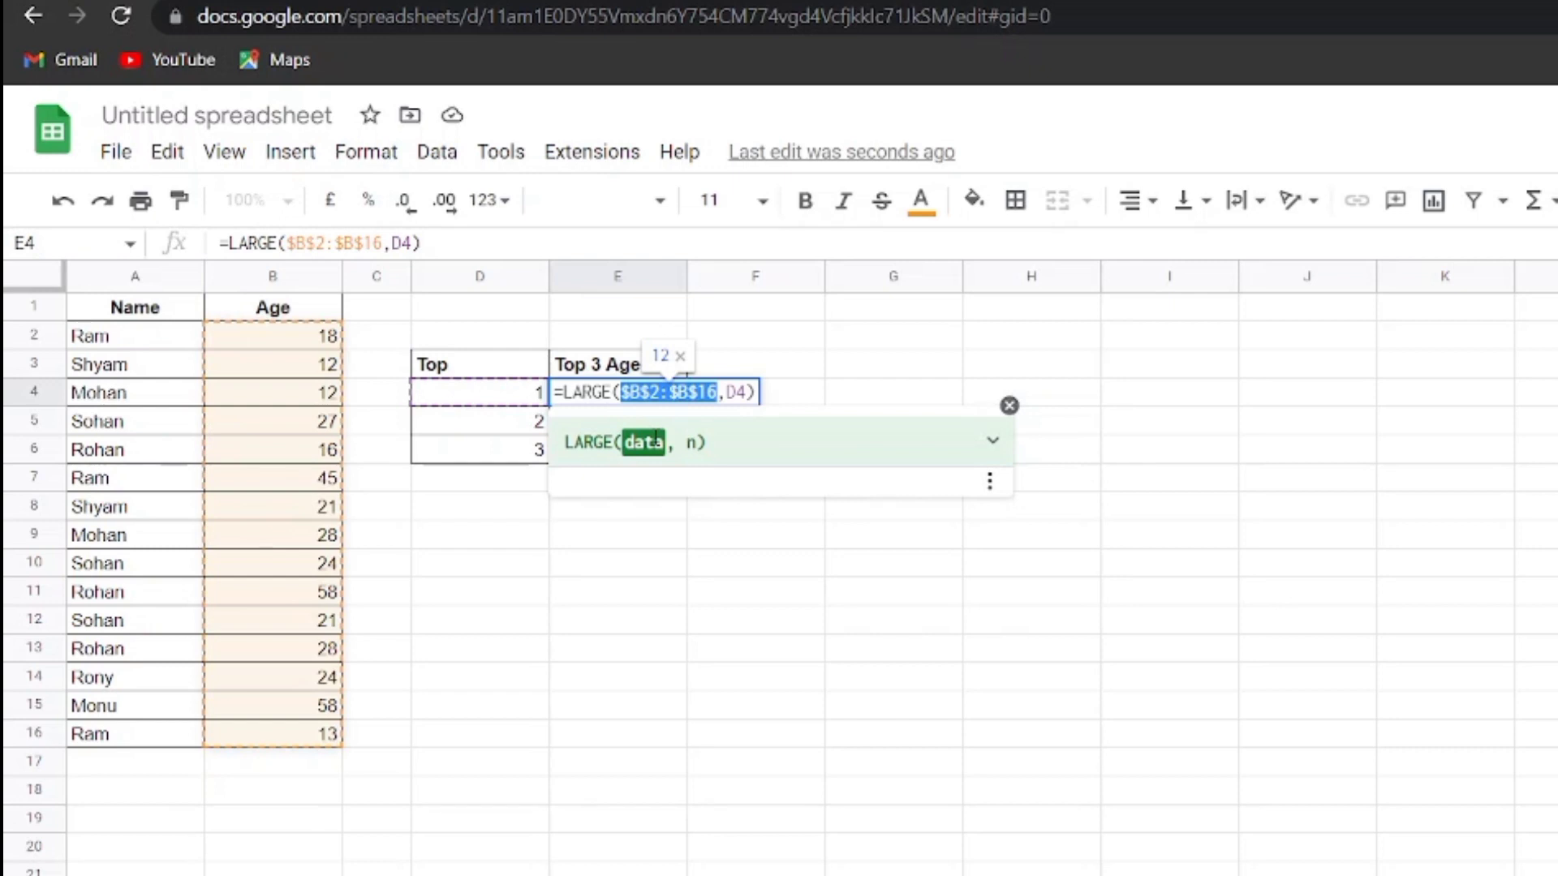
key("Return")
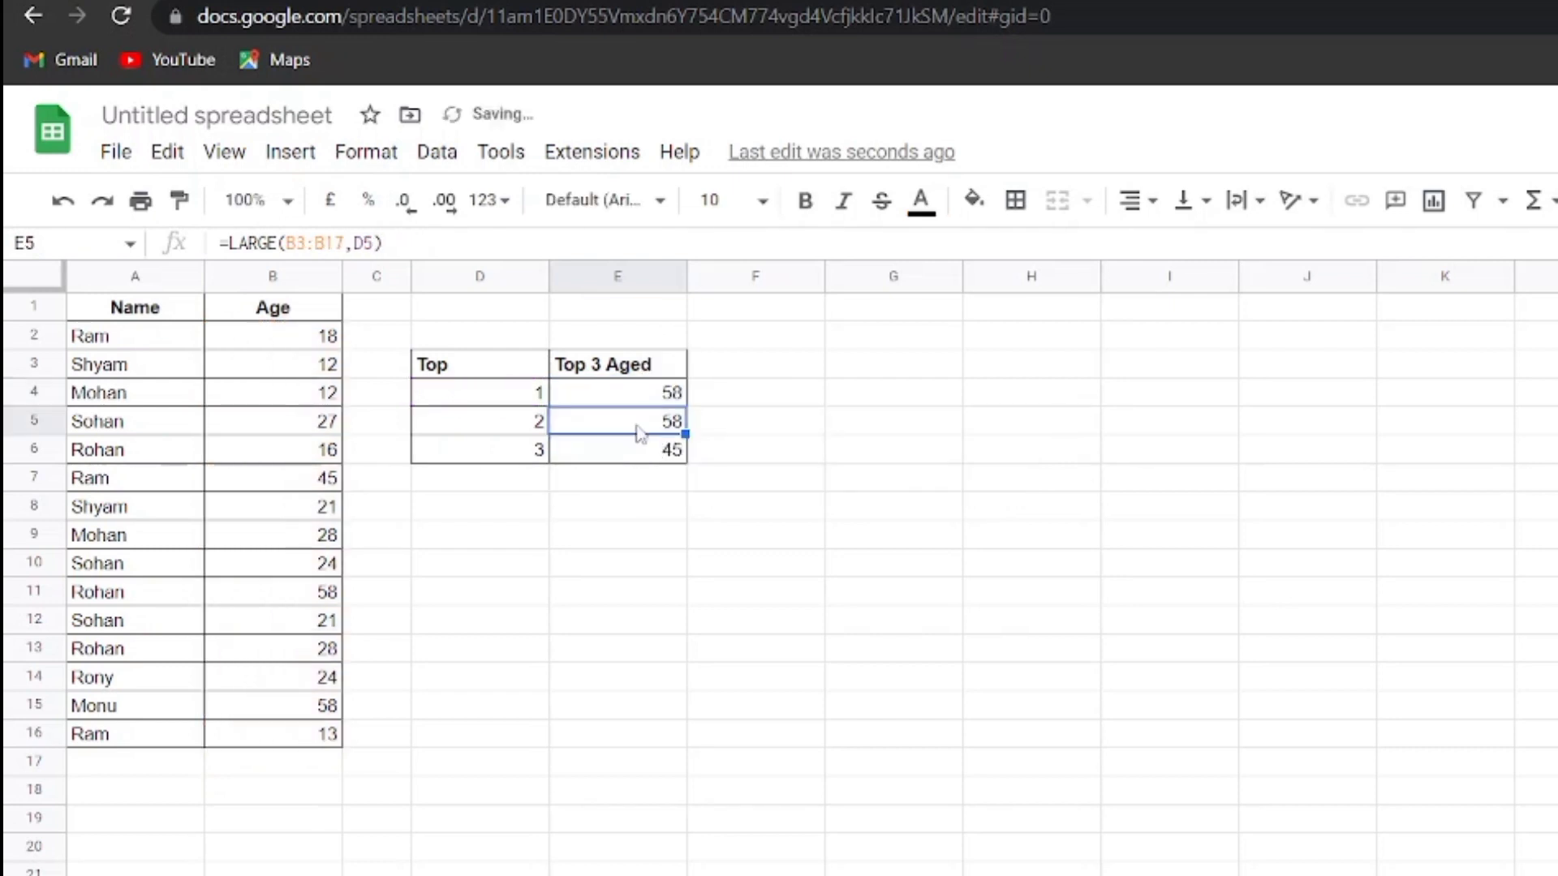
- Compare the absolute-range formula in E4 with the relative formula in E5
left_click(678, 399)
left_click(682, 414)
left_click(678, 403)
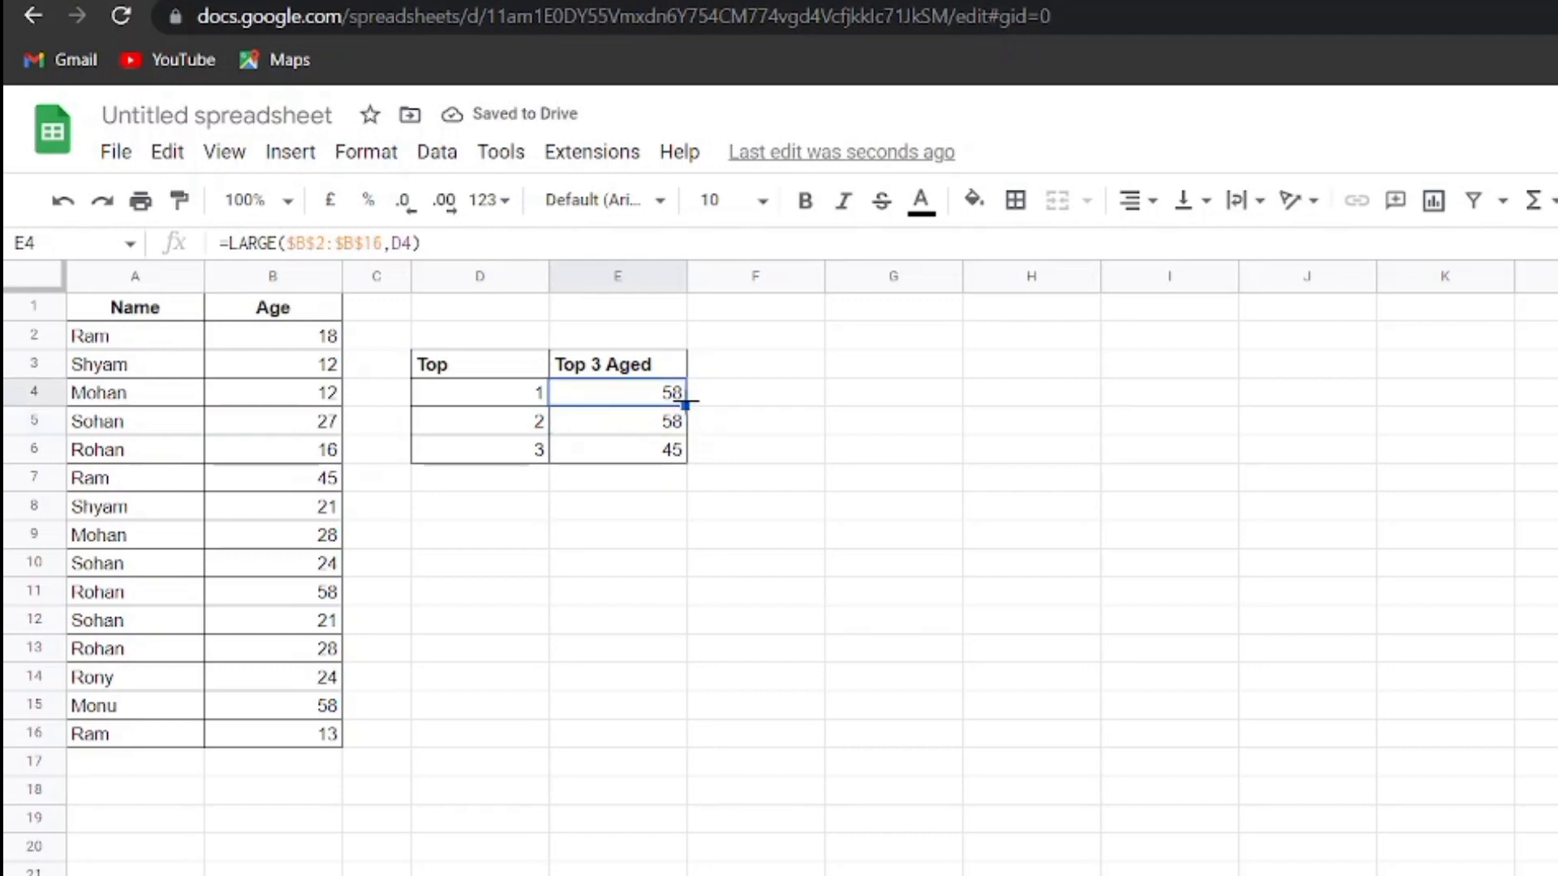
left_click(685, 419)
left_click(683, 398)
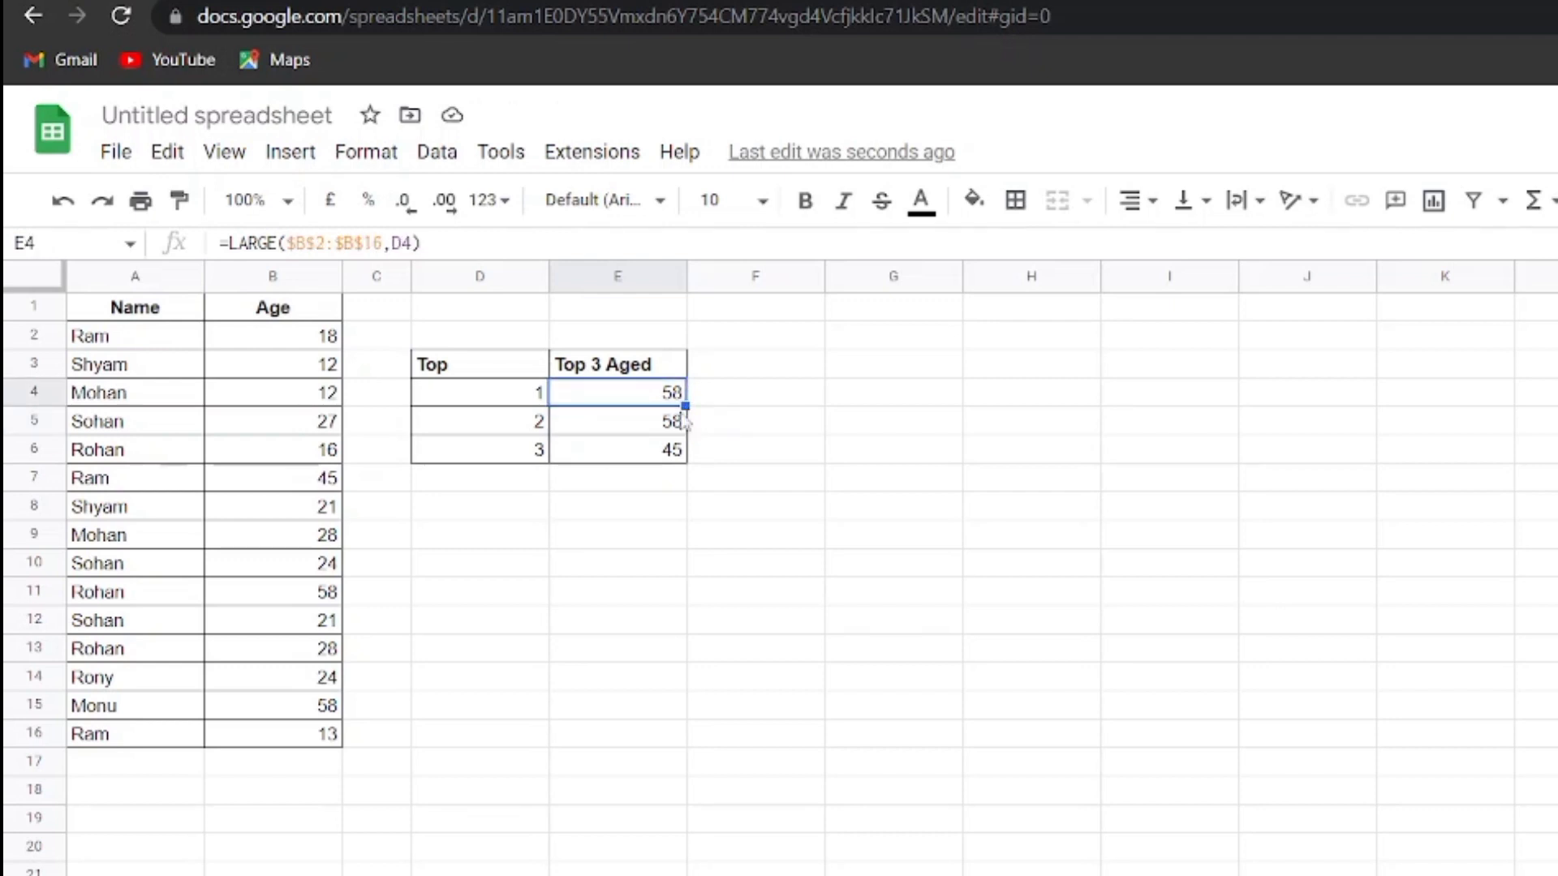
- Fill the absolute formula down to E6 and confirm it reads =LARGE($B$2:$B$16,D6)
left_click_drag(685, 406, 686, 454)
double_click(623, 452)
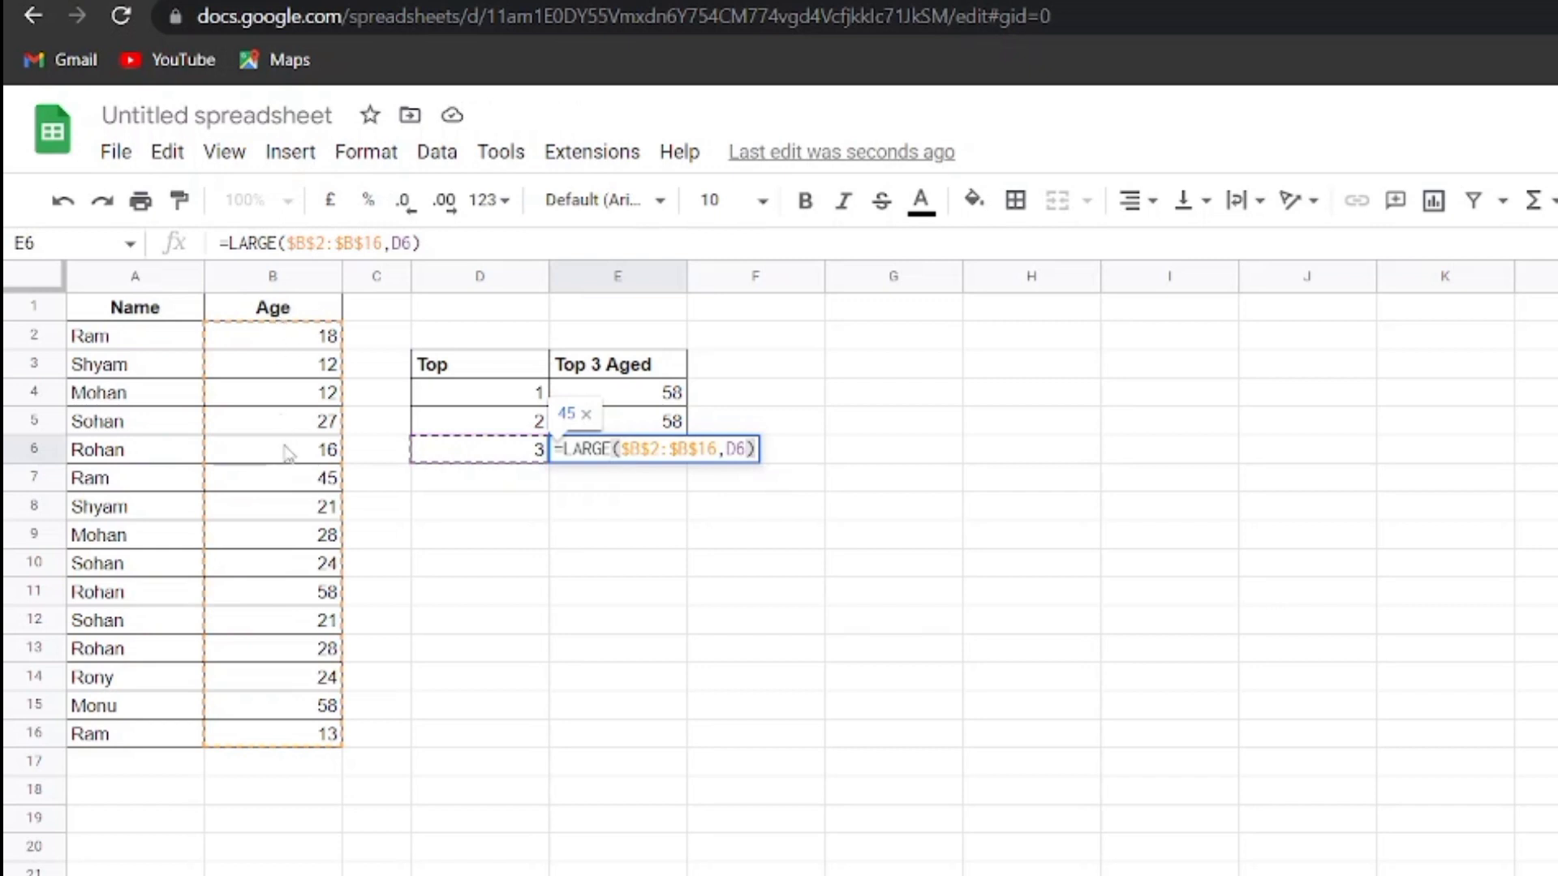
key("Escape")
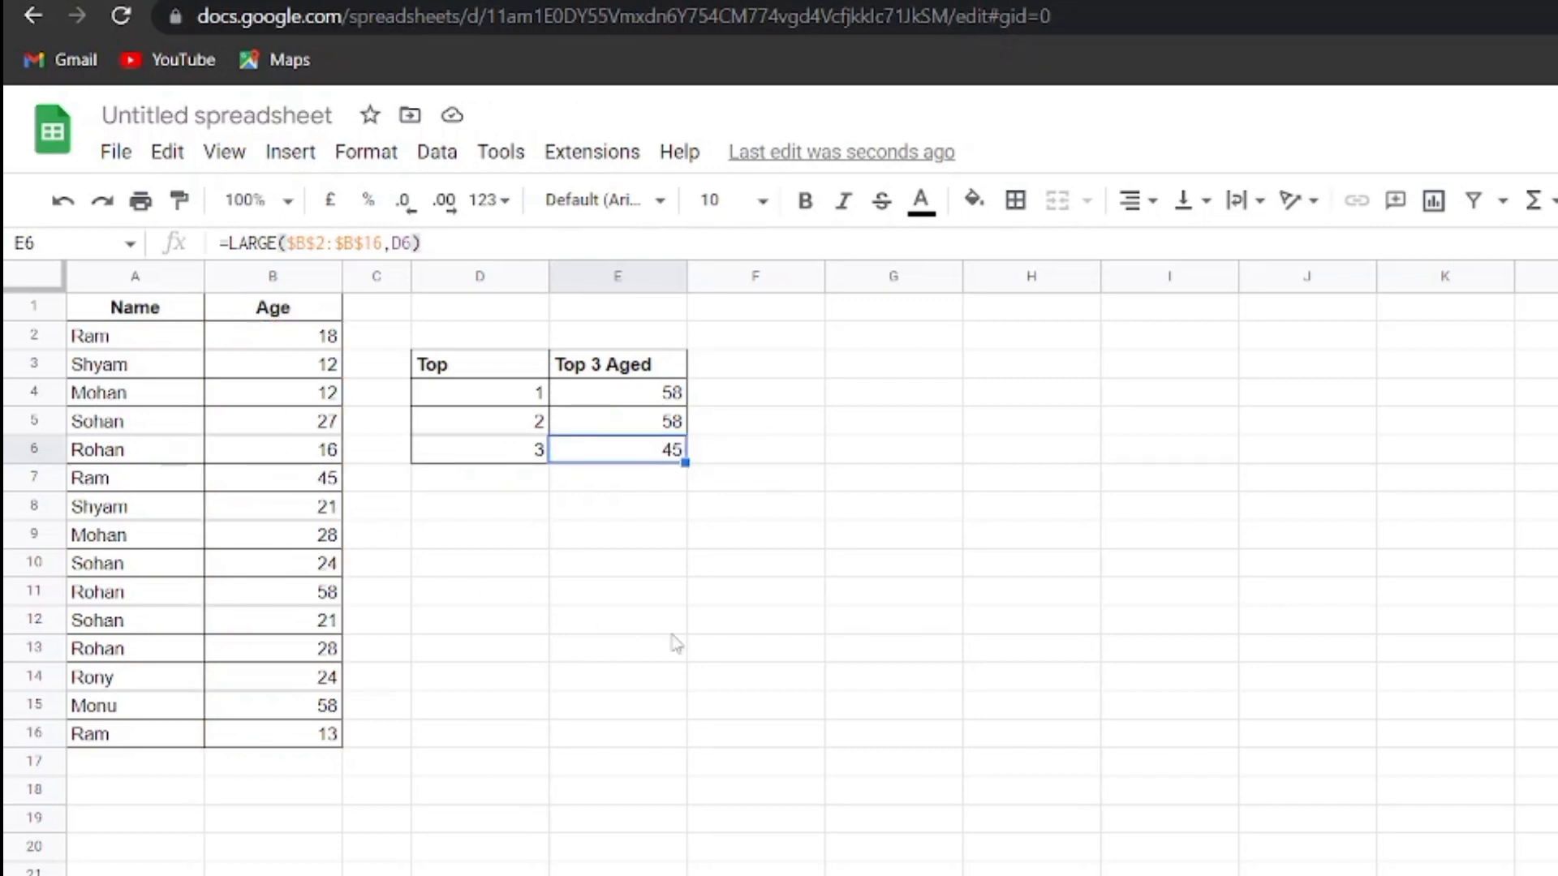